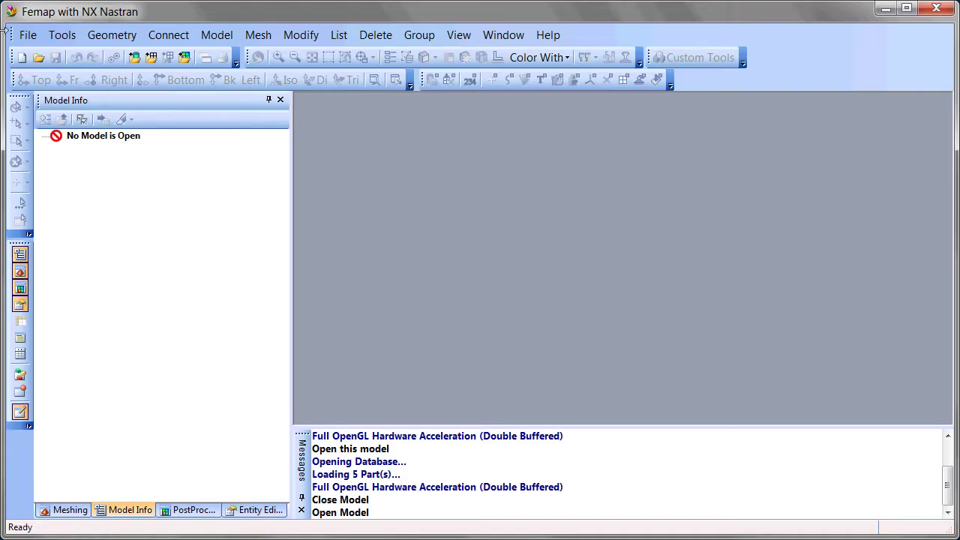
Open the Rotor-SolidHub-Start.modfem model from the Rotor Dynamics folder via File > Open
{"action": "left_click", "coordinate": [33, 37]}
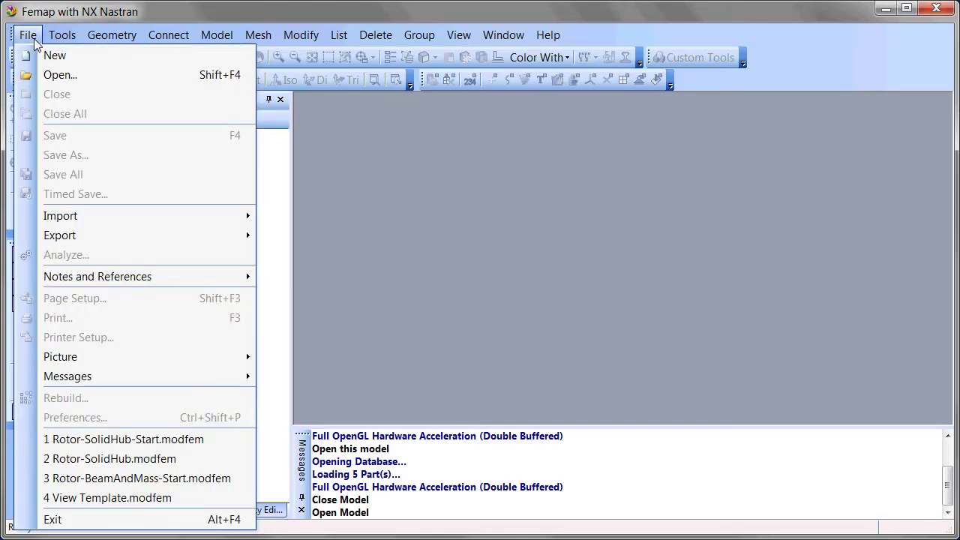
{"action": "left_click", "coordinate": [73, 75]}
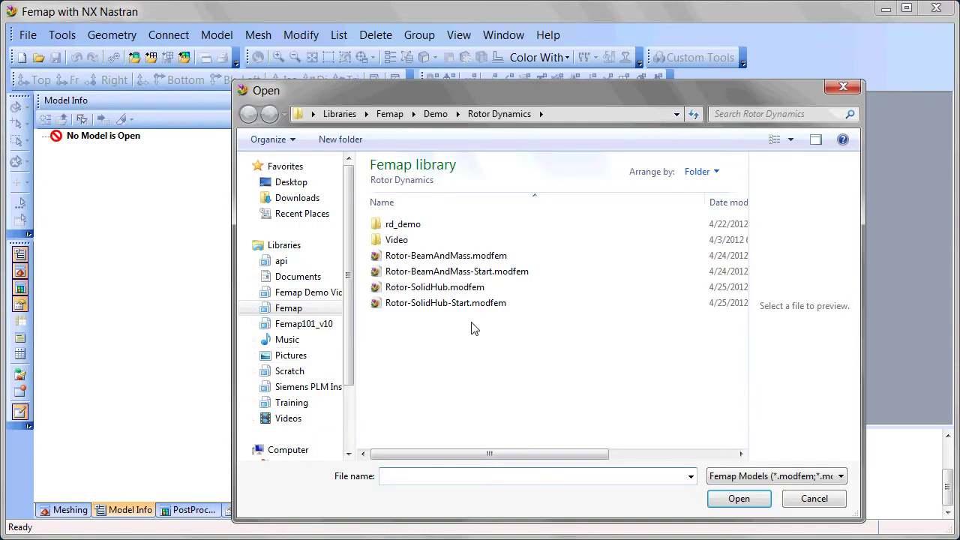
{"action": "left_click", "coordinate": [464, 304]}
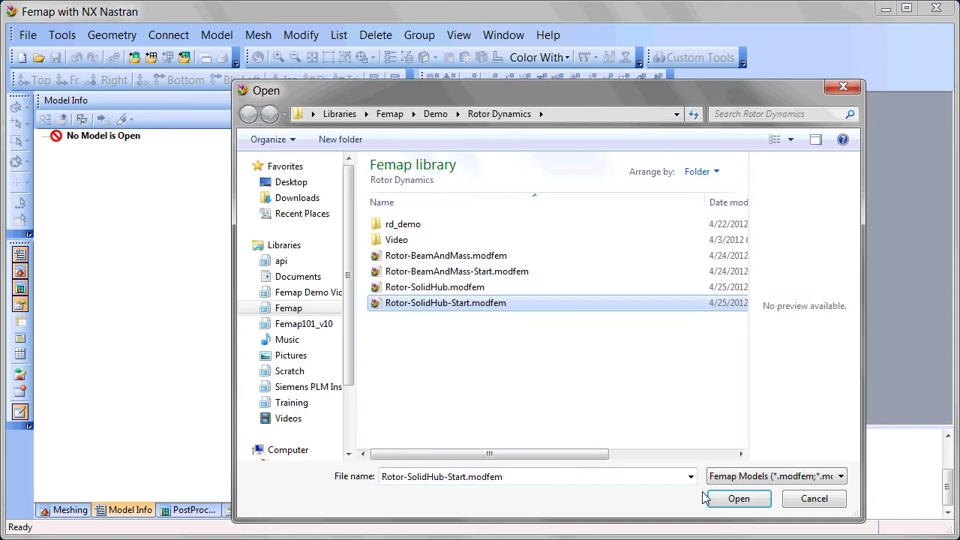
{"action": "left_click", "coordinate": [766, 501]}
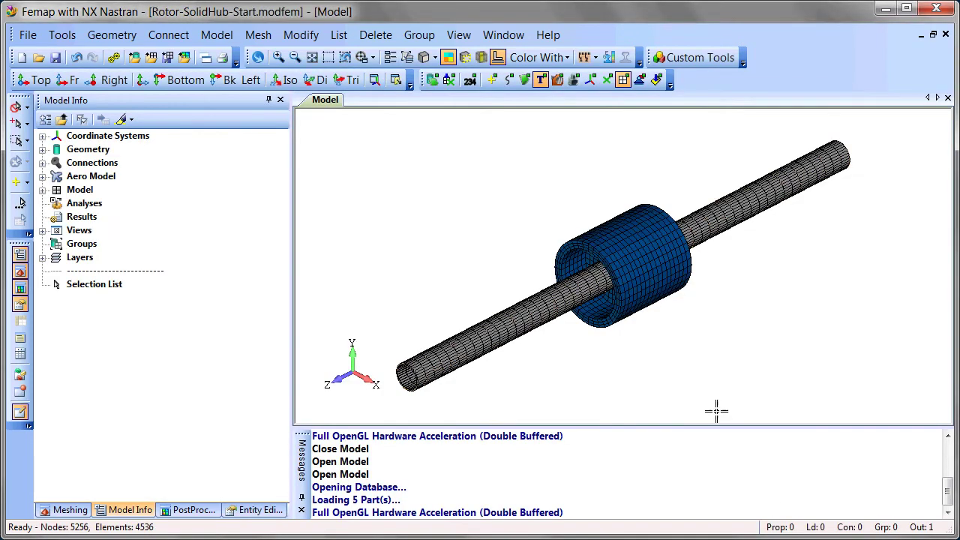
Expand Model > Materials and review the 4330 Alloy Steel values in the Entity Editor
{"action": "left_click", "coordinate": [43, 190]}
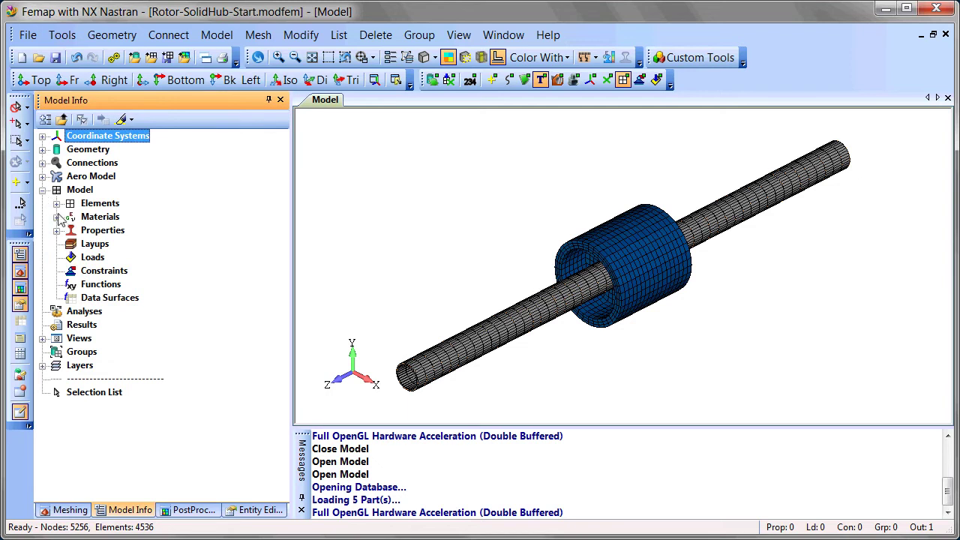
{"action": "left_click", "coordinate": [57, 217]}
{"action": "left_click", "coordinate": [161, 231]}
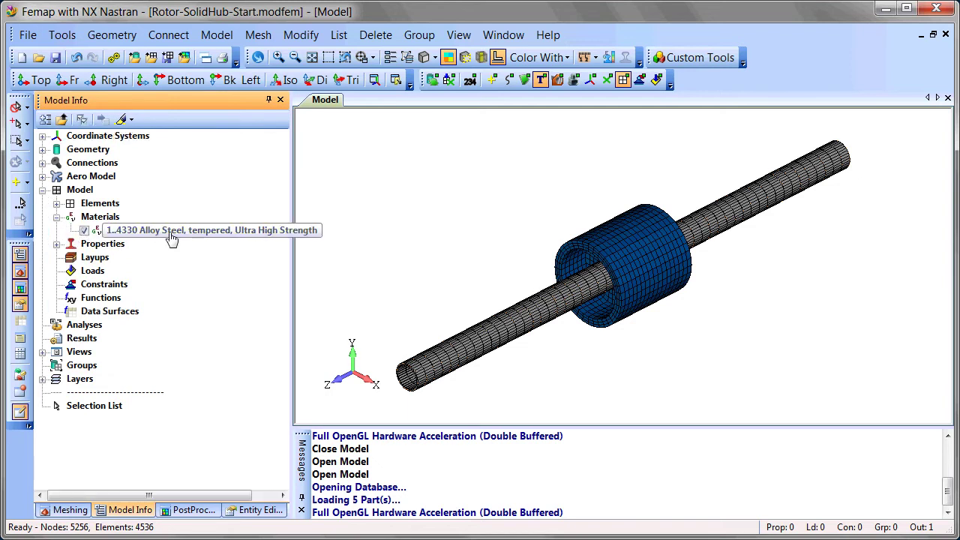
{"action": "left_click", "coordinate": [259, 510]}
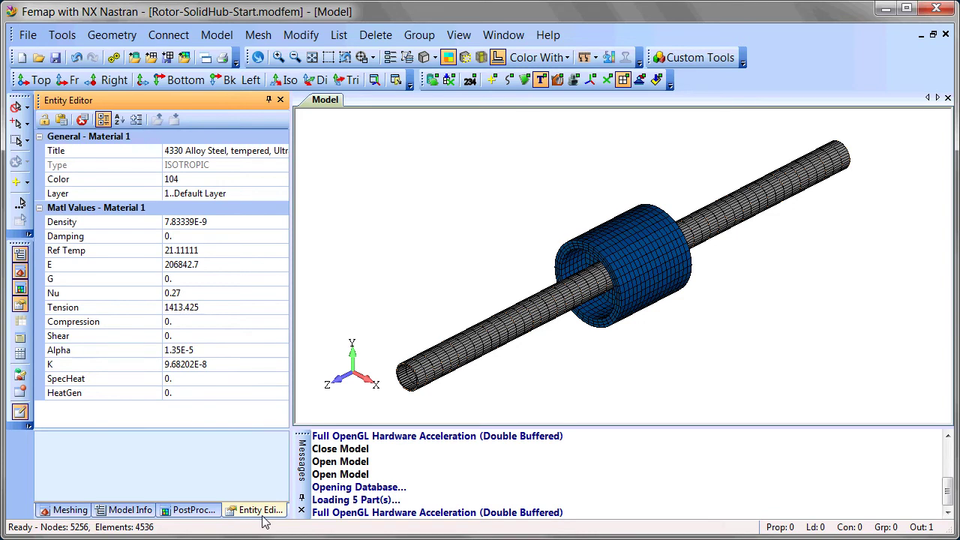
{"action": "left_click", "coordinate": [112, 510]}
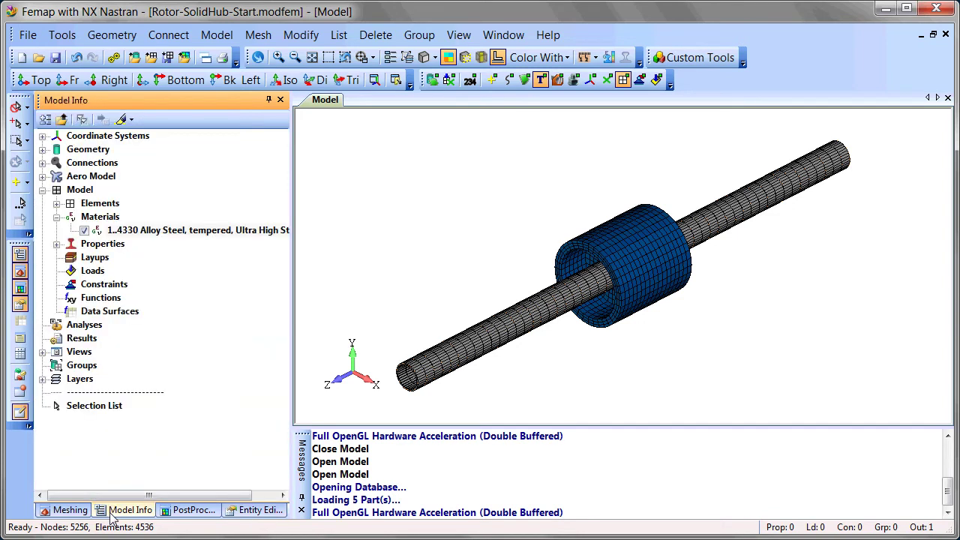
Enable tree highlighting and highlight the Shaft property's elements, then the Solid Hub's elements
{"action": "left_click", "coordinate": [57, 204]}
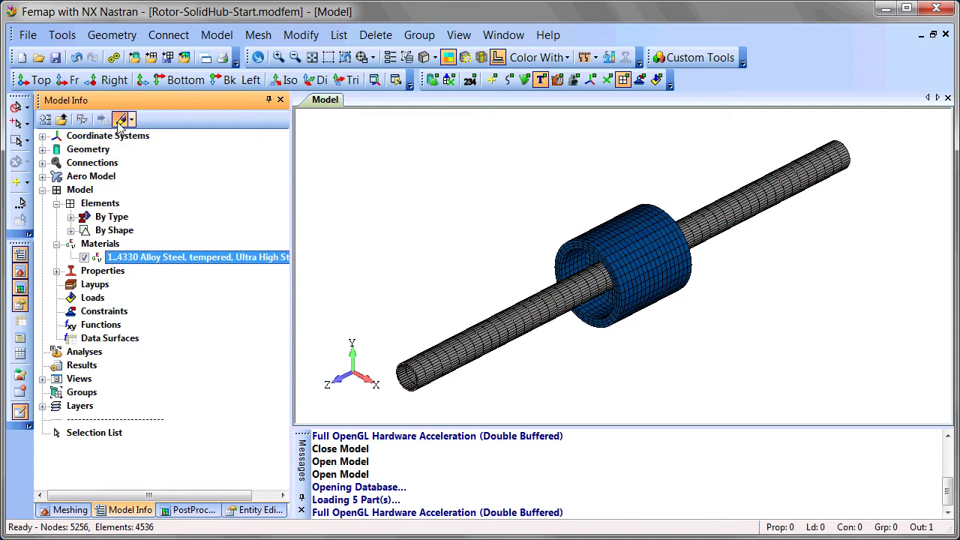
{"action": "left_click", "coordinate": [120, 120]}
{"action": "left_click", "coordinate": [56, 271]}
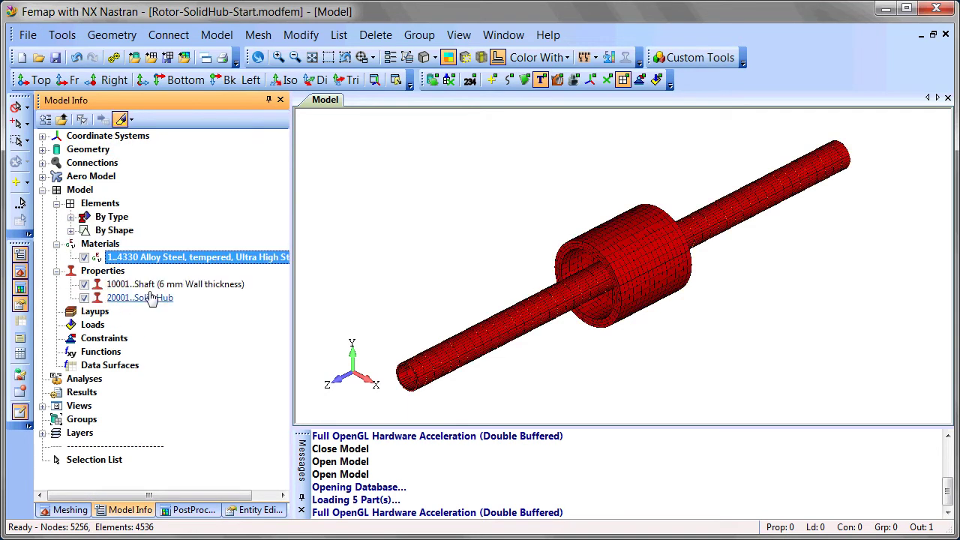
{"action": "left_click", "coordinate": [229, 292]}
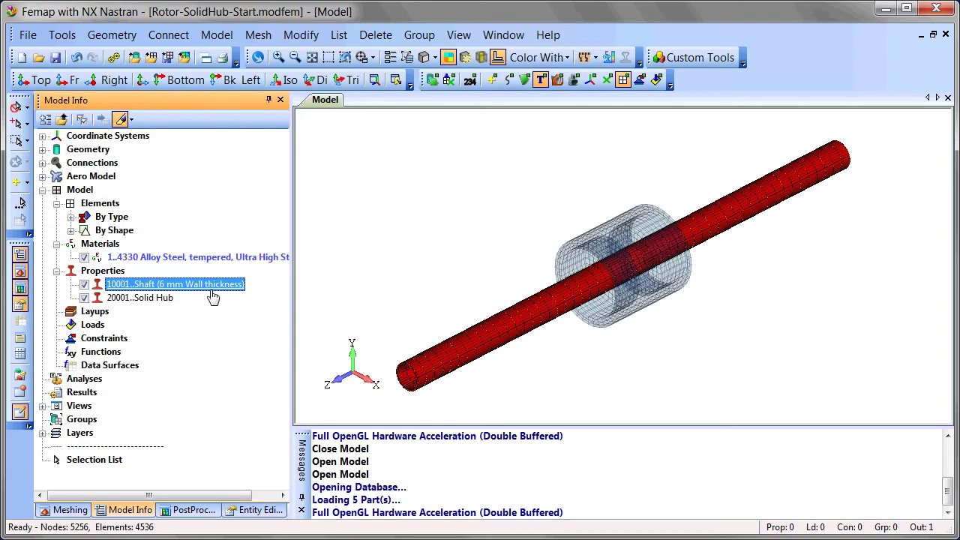
{"action": "left_click", "coordinate": [166, 305]}
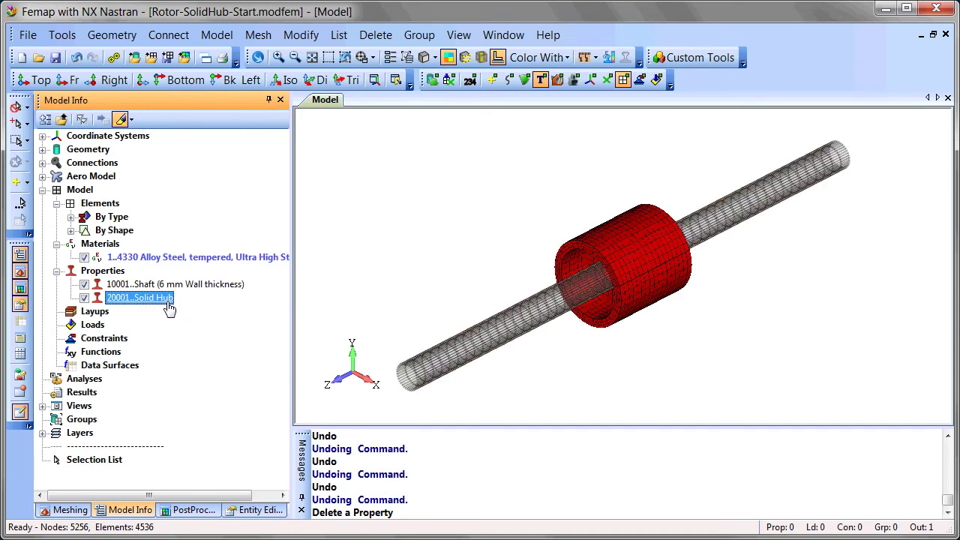
Select coordinate system 101 Rotating Reference, toggle coordinate system display on, and regenerate with Ctrl+G
{"action": "left_click", "coordinate": [43, 136]}
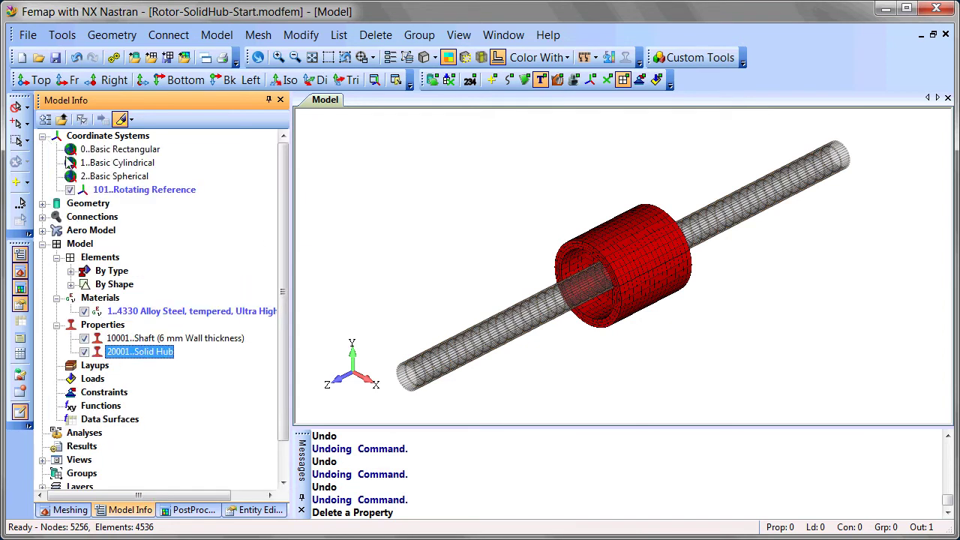
{"action": "left_click", "coordinate": [181, 194]}
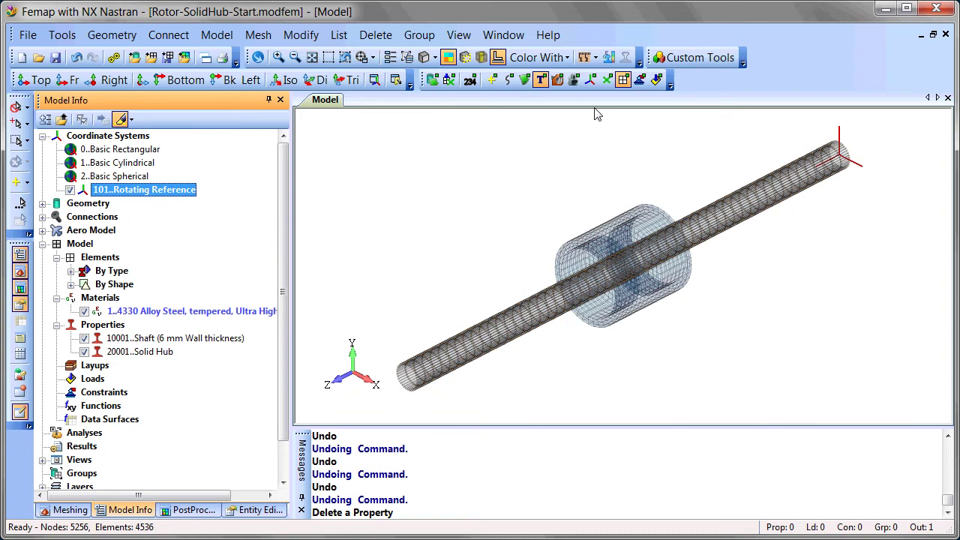
{"action": "left_click", "coordinate": [592, 81]}
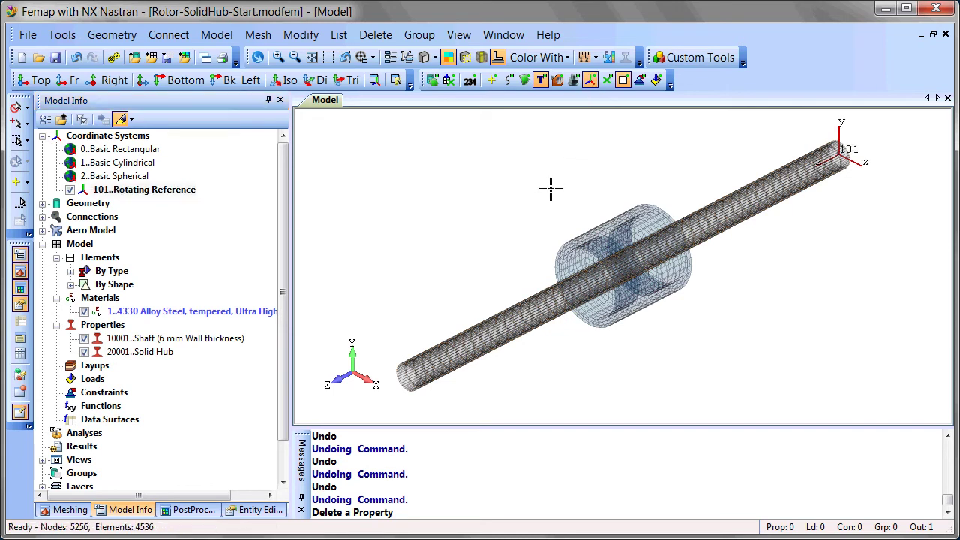
{"action": "key", "text": "ctrl+g"}
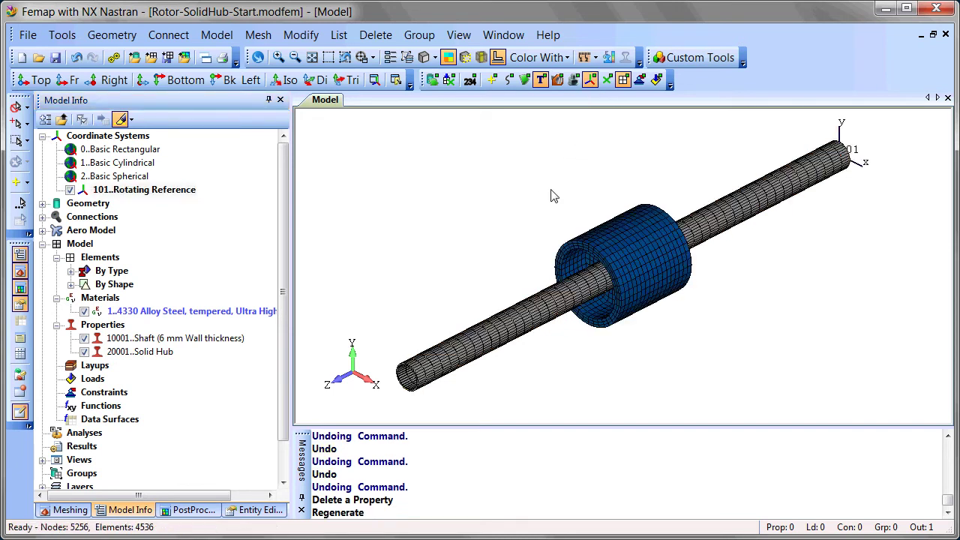
Hide the 10001 Shaft elements, show nodes on the hub, and begin Model > Node creation
{"action": "left_click", "coordinate": [84, 339]}
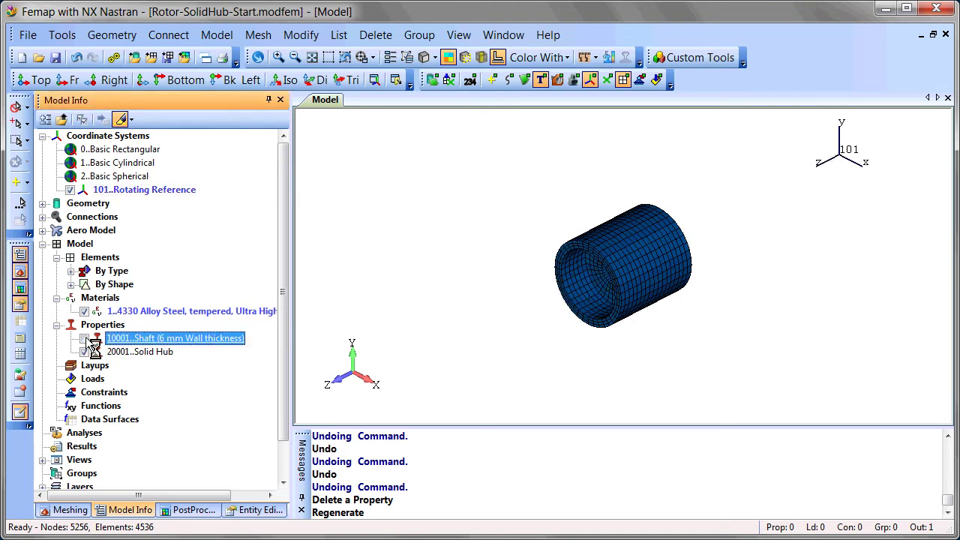
{"action": "left_click", "coordinate": [528, 213]}
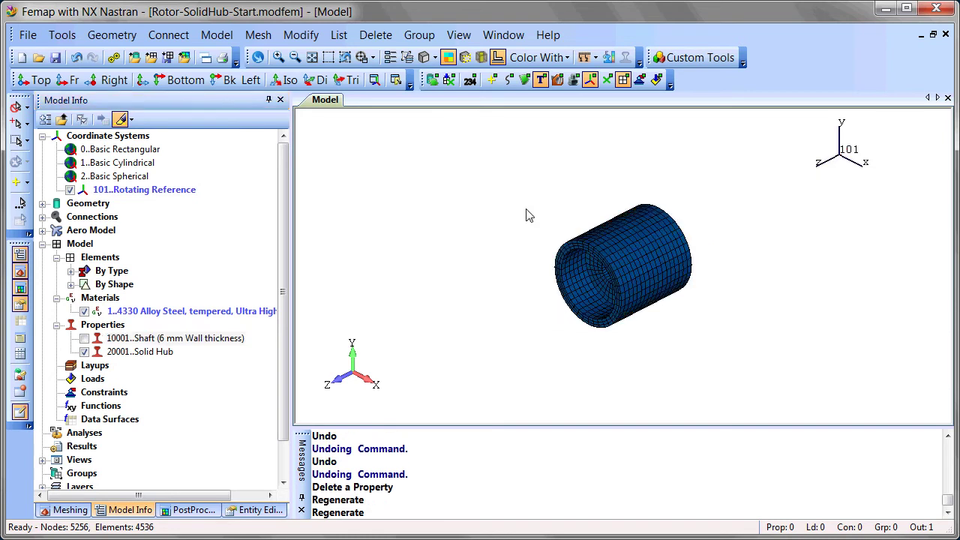
{"action": "left_click", "coordinate": [608, 80]}
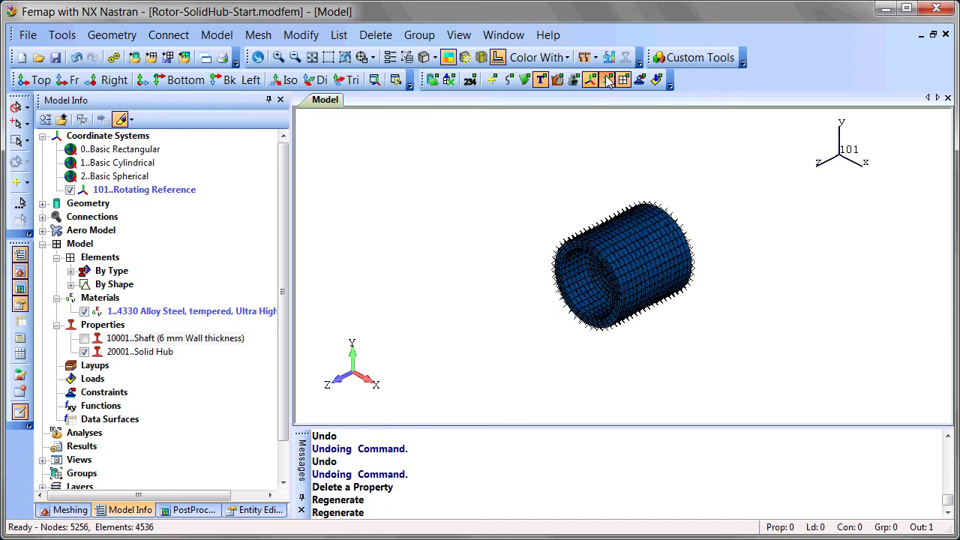
{"action": "left_click", "coordinate": [217, 34]}
{"action": "left_click", "coordinate": [249, 70]}
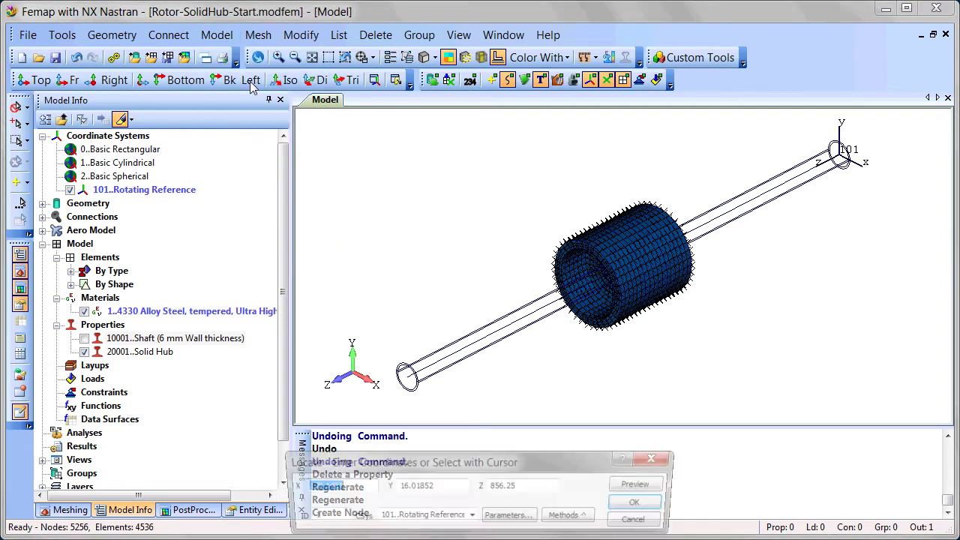
Create nodes 1 and 2 at the centres of the shaft-end circles using the Center method
{"action": "left_click", "coordinate": [571, 515]}
{"action": "left_click", "coordinate": [583, 347]}
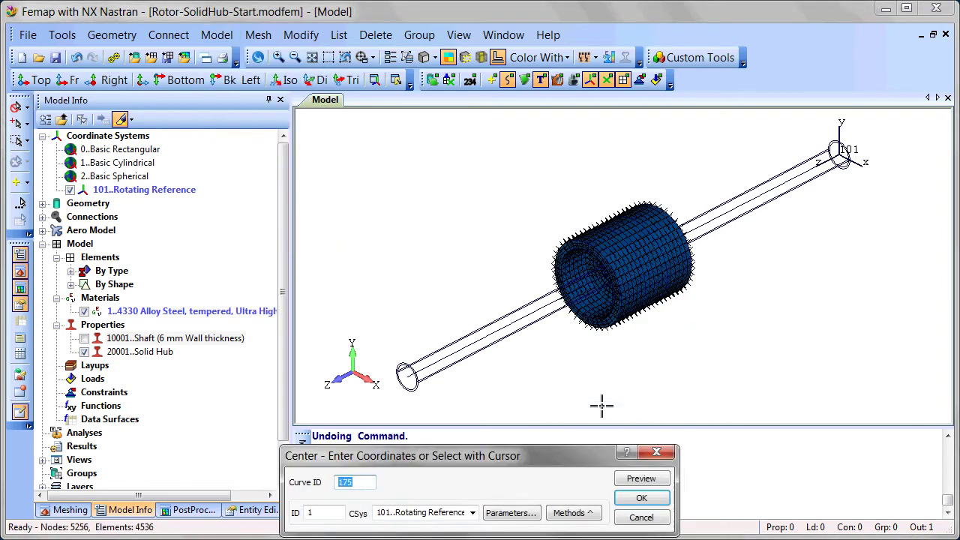
{"action": "key", "text": "Tab"}
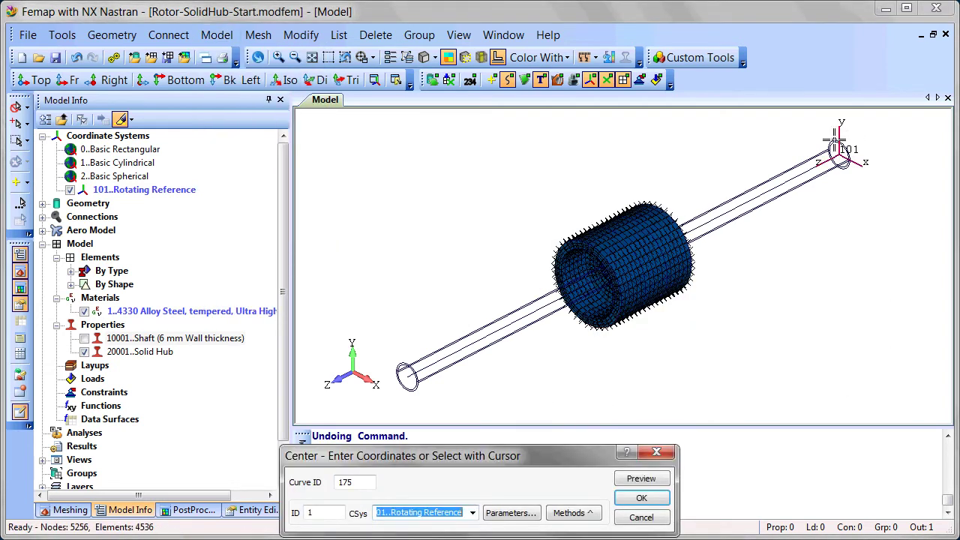
{"action": "left_click", "coordinate": [640, 498]}
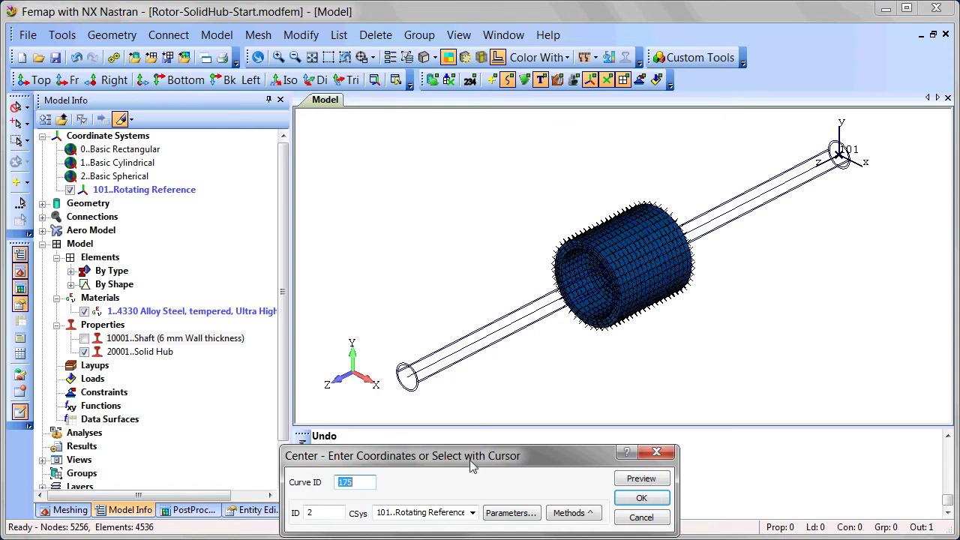
{"action": "left_click", "coordinate": [401, 364]}
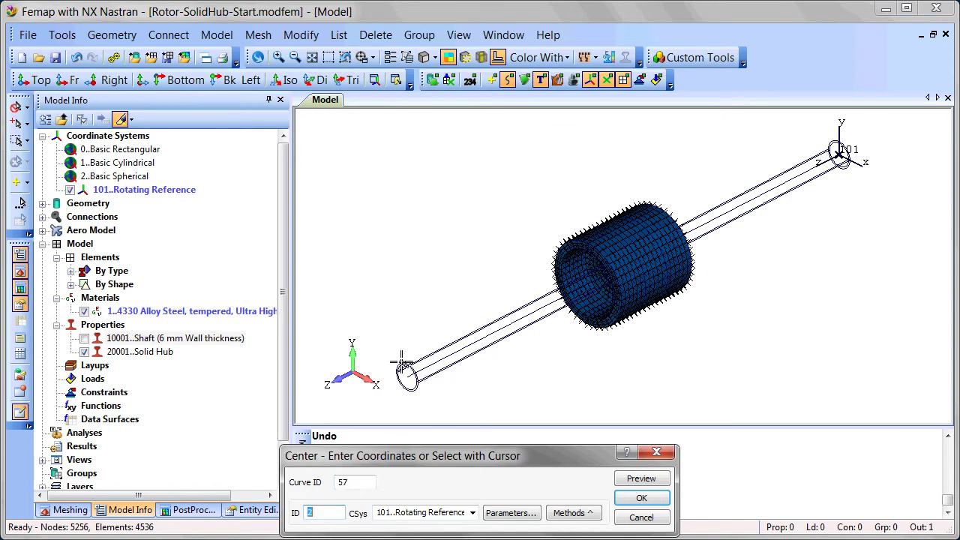
{"action": "left_click", "coordinate": [634, 499]}
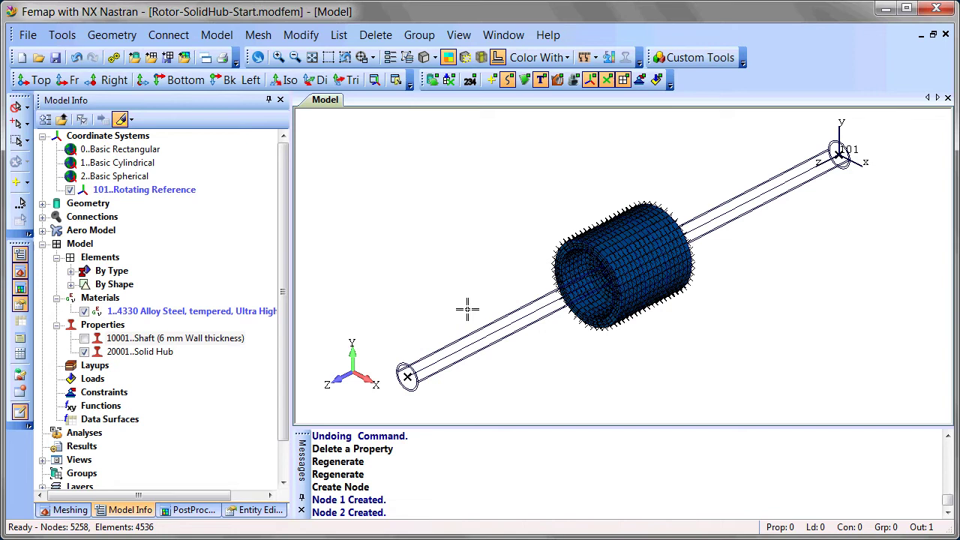
{"action": "left_click", "coordinate": [218, 35]}
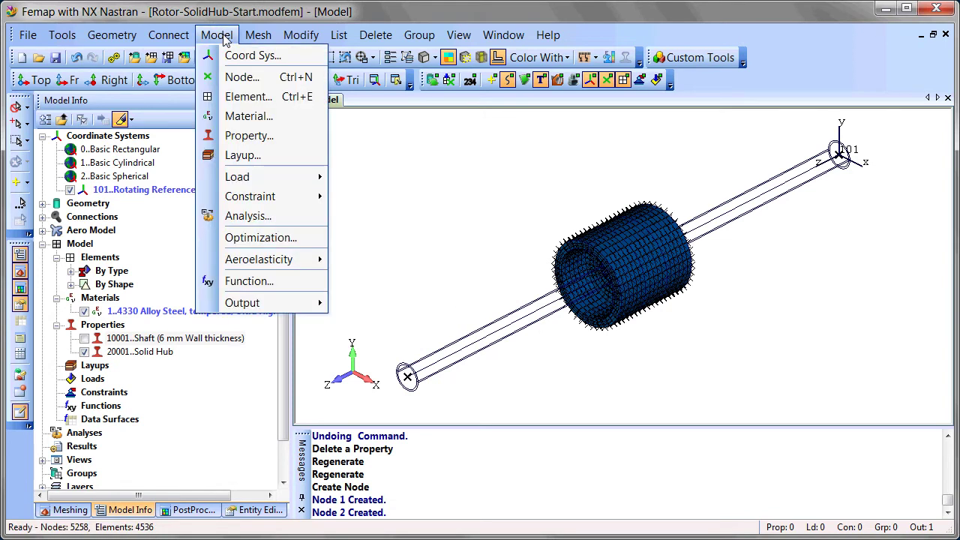
Set up a Rigid RBE2 element with node 1 as its independent node
{"action": "left_click", "coordinate": [245, 97]}
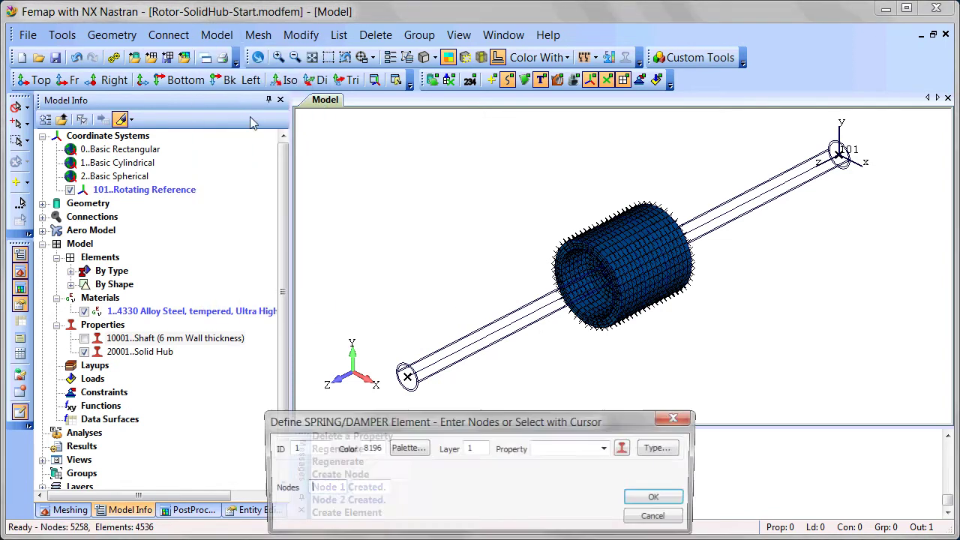
{"action": "left_click", "coordinate": [673, 450]}
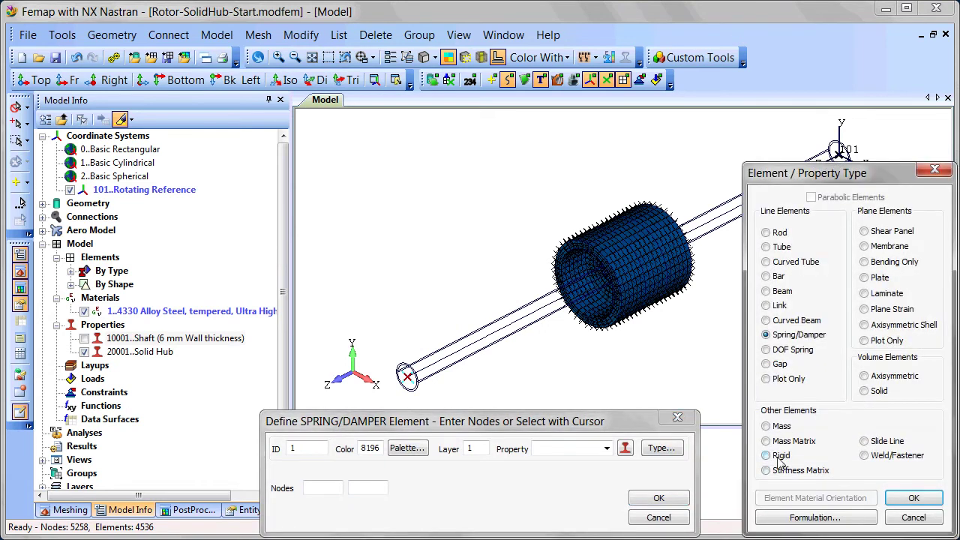
{"action": "left_click", "coordinate": [916, 499]}
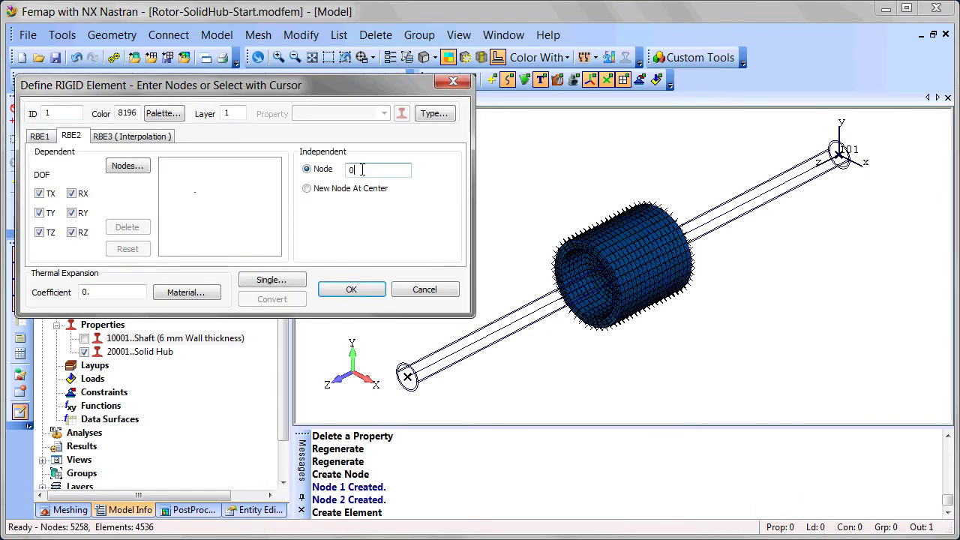
{"action": "left_click", "coordinate": [837, 157]}
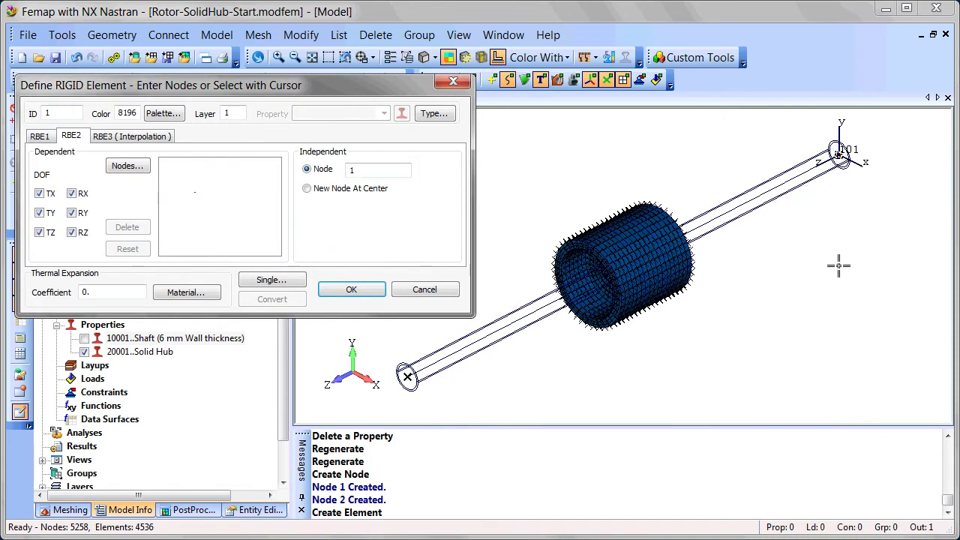
Pick the nodes on the right shaft end's two circular edges as dependents and create element 1
{"action": "left_click", "coordinate": [129, 165]}
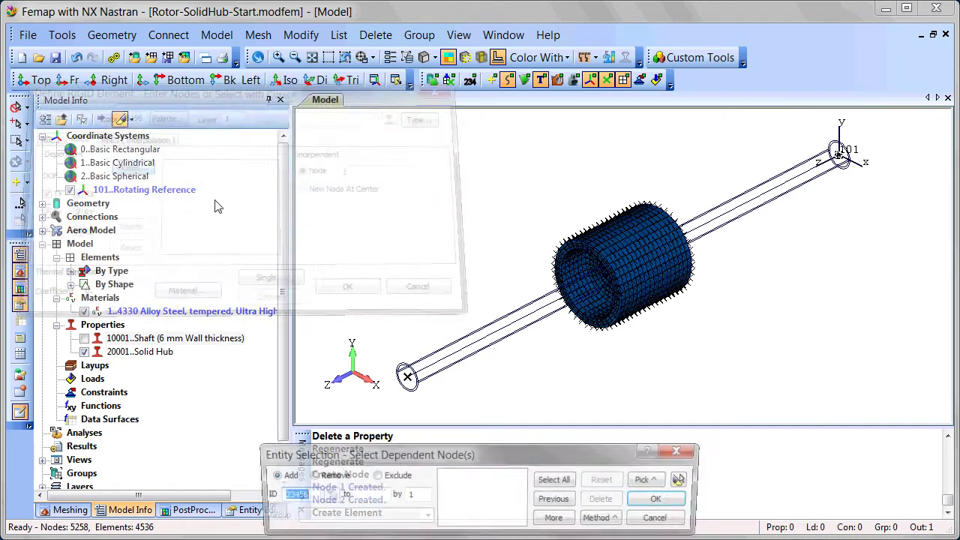
{"action": "left_click", "coordinate": [605, 518]}
{"action": "left_click", "coordinate": [328, 57]}
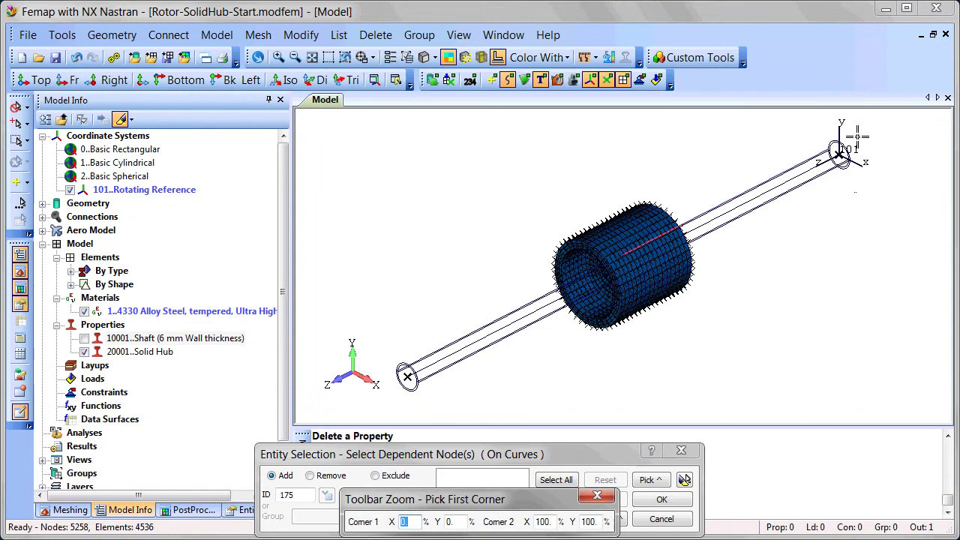
{"action": "left_click", "coordinate": [820, 135]}
{"action": "left_click", "coordinate": [859, 188]}
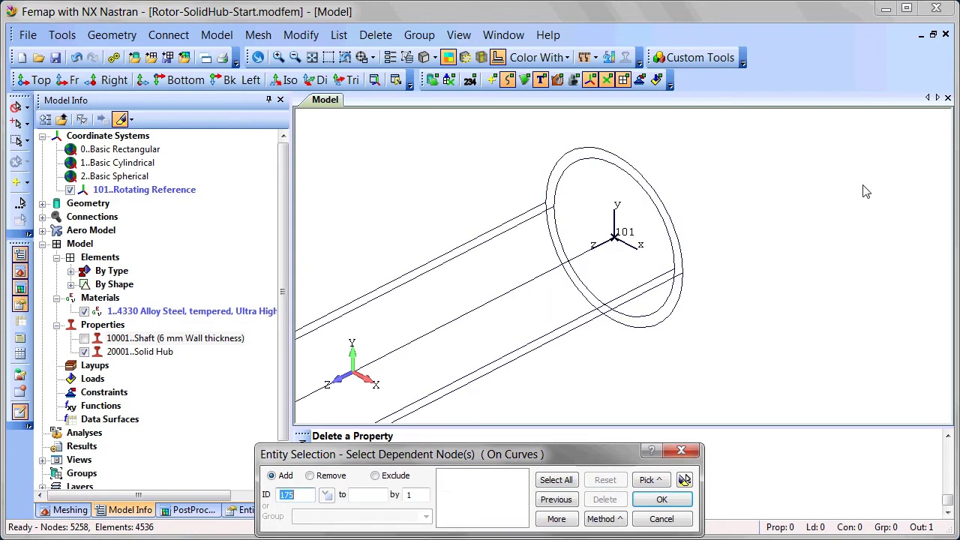
{"action": "left_click", "coordinate": [614, 155]}
{"action": "left_click", "coordinate": [640, 334]}
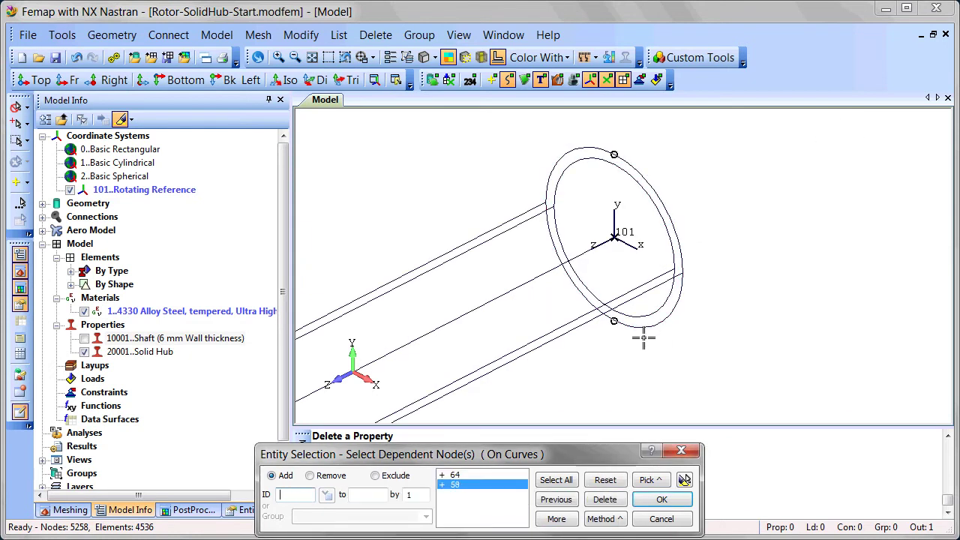
{"action": "left_click", "coordinate": [662, 500]}
{"action": "left_click", "coordinate": [345, 290]}
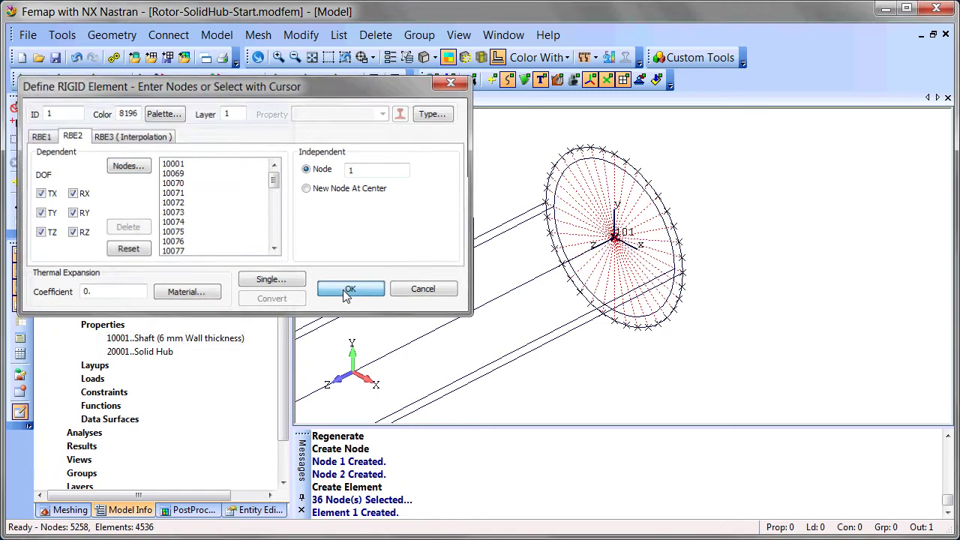
Choose the nodes on the left shaft end's two circular edges as RBE2 element 2's dependents
{"action": "left_click", "coordinate": [345, 58]}
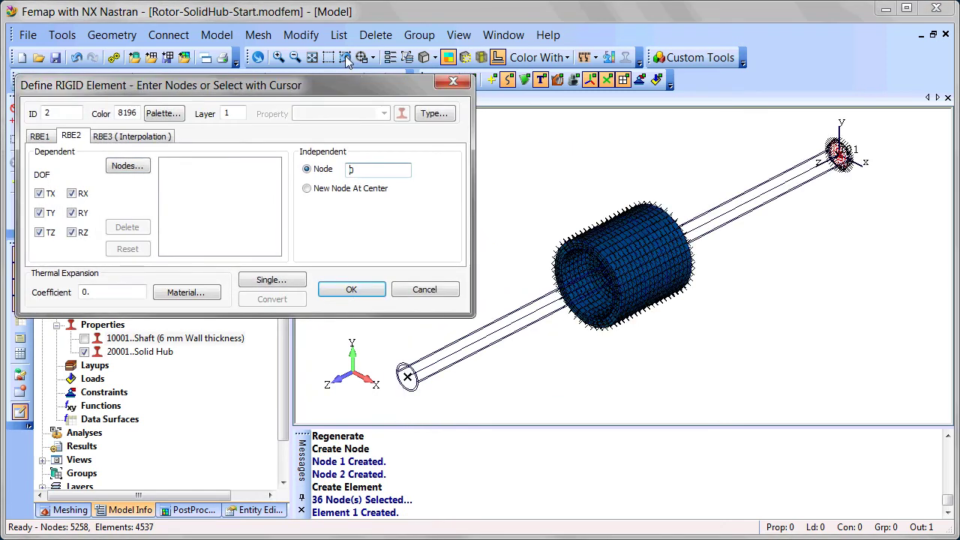
{"action": "left_click", "coordinate": [331, 58]}
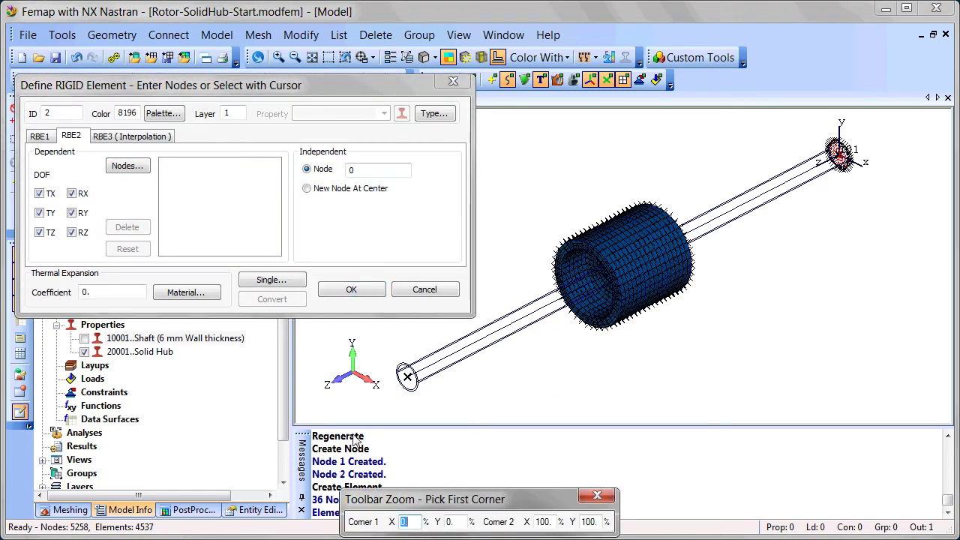
{"action": "left_click", "coordinate": [389, 355]}
{"action": "left_click", "coordinate": [432, 403]}
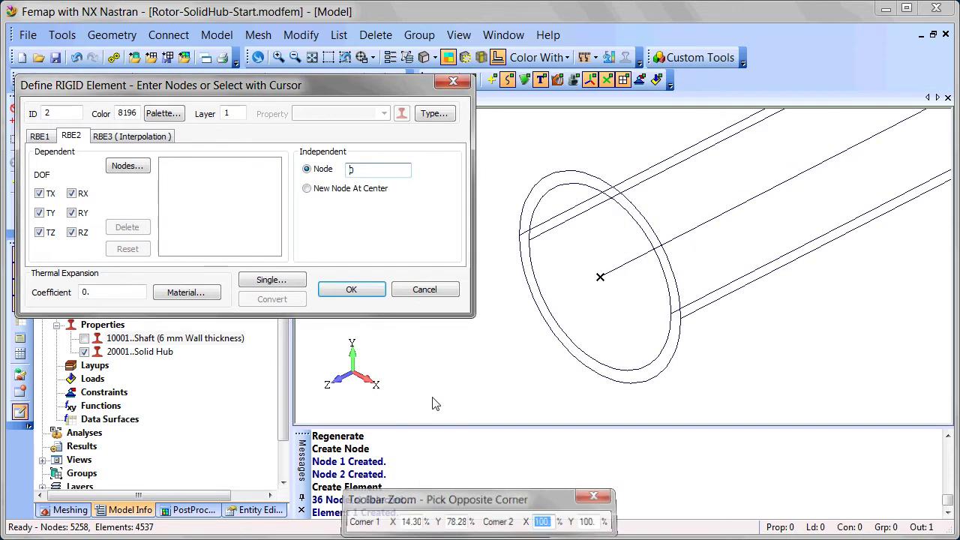
{"action": "left_click", "coordinate": [127, 166]}
{"action": "left_click", "coordinate": [616, 518]}
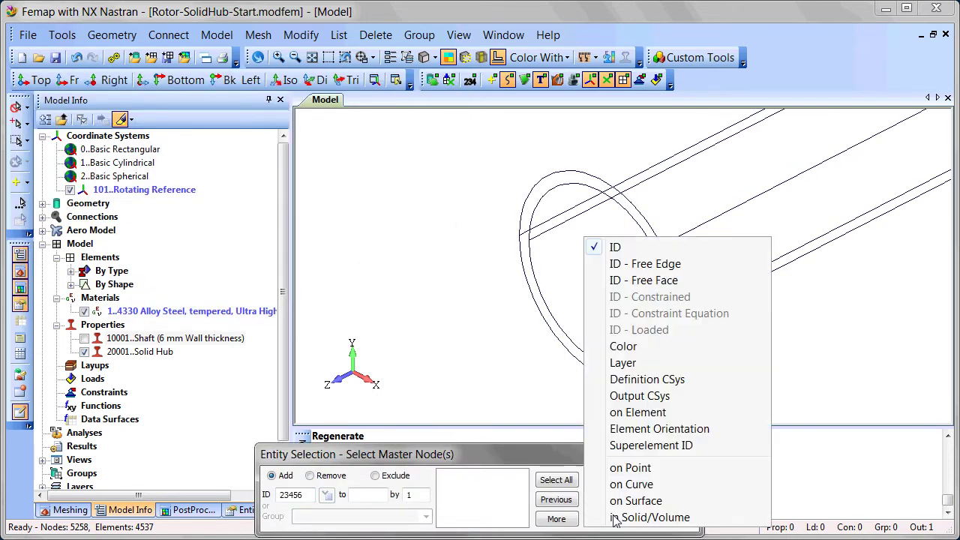
{"action": "left_click", "coordinate": [630, 484]}
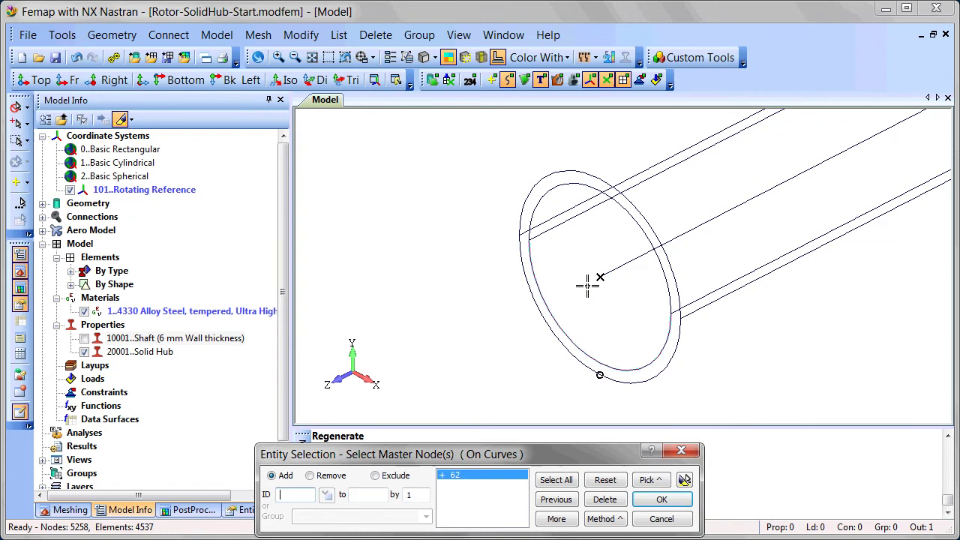
{"action": "left_click", "coordinate": [569, 161]}
{"action": "left_click", "coordinate": [684, 480]}
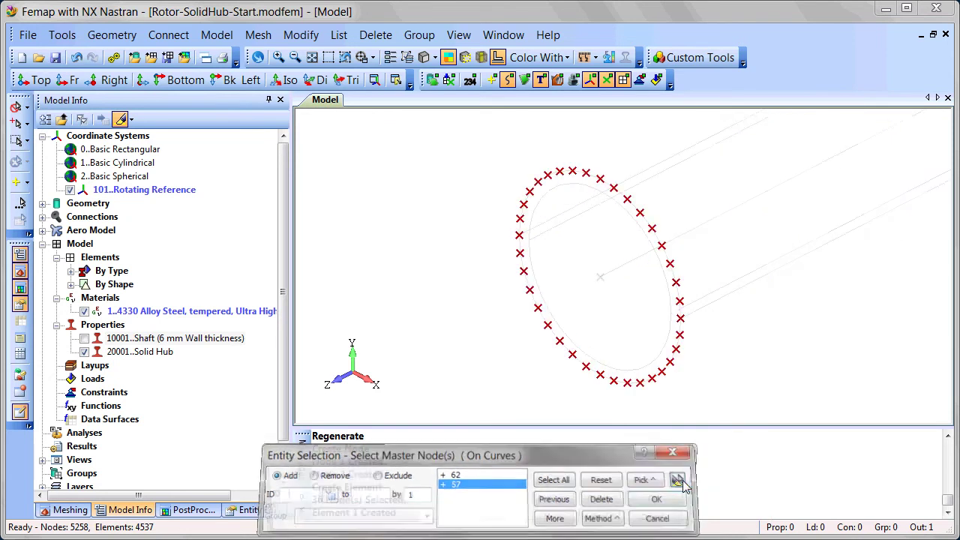
{"action": "left_click", "coordinate": [665, 499]}
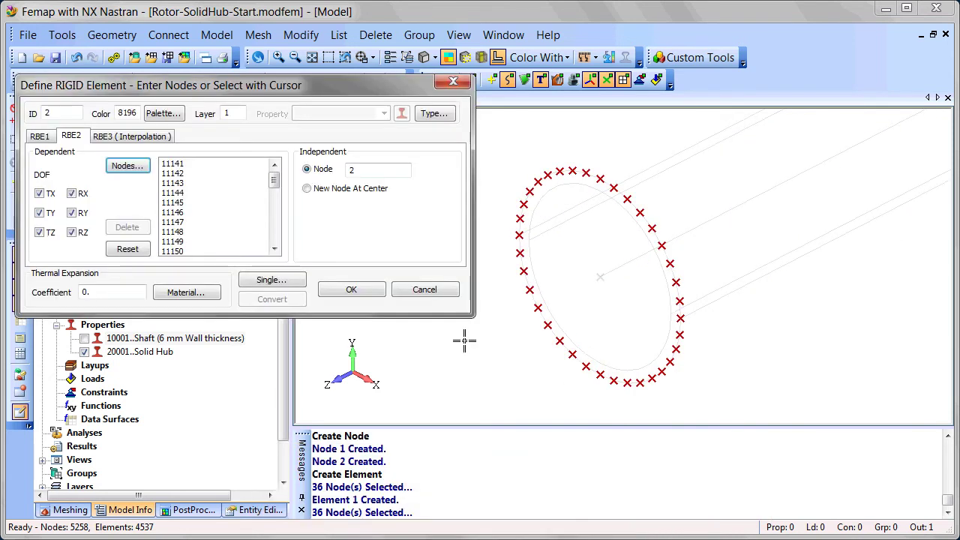
Create RBE2 element 2 and add a new constraint set named 'Shaft End'
{"action": "left_click", "coordinate": [376, 293]}
{"action": "left_click", "coordinate": [346, 59]}
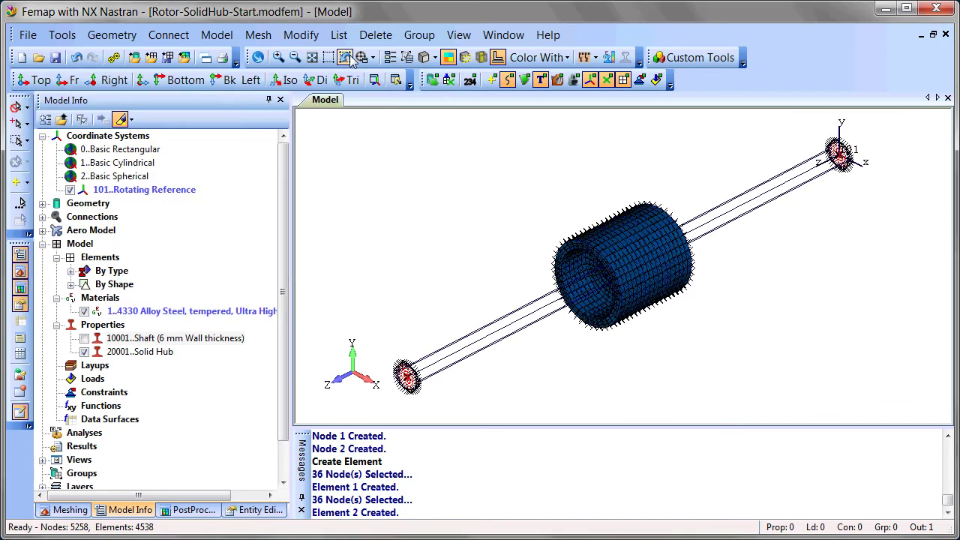
{"action": "right_click", "coordinate": [106, 393]}
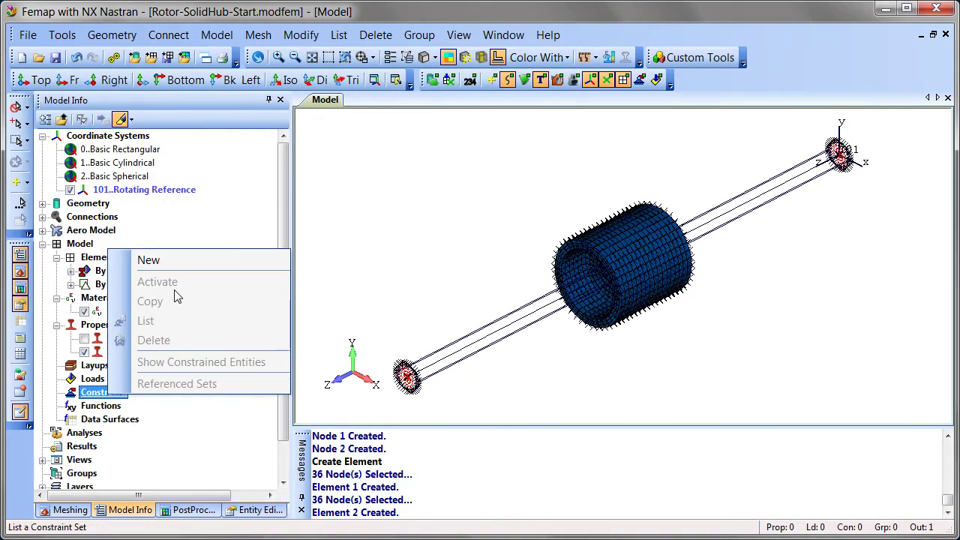
{"action": "left_click", "coordinate": [177, 265]}
{"action": "left_click", "coordinate": [446, 466]}
{"action": "type", "text": "Shaft End"}
{"action": "key", "text": "Return"}
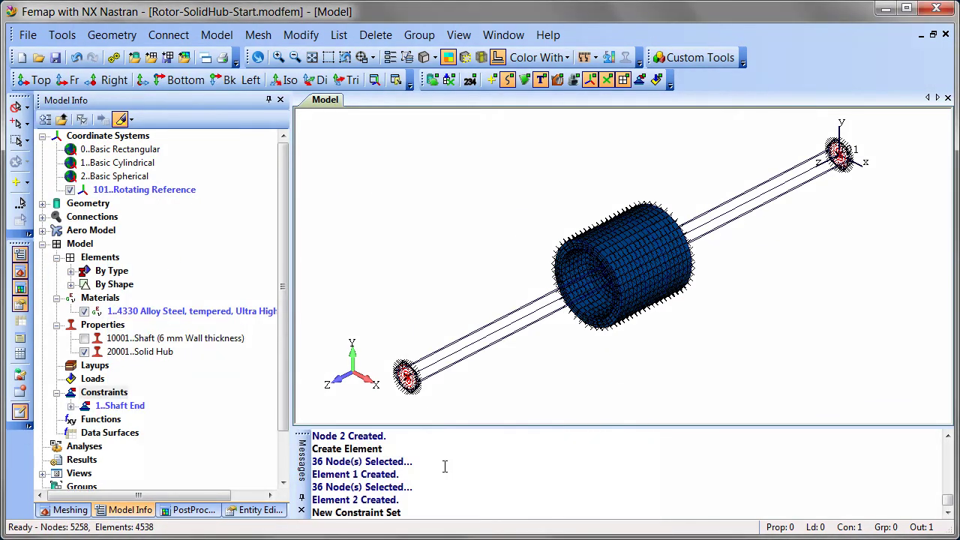
Restrain node 1 in TZ and RZ with a nodal constraint titled 'Shaft End - TZ, RZ'
{"action": "left_click", "coordinate": [71, 406]}
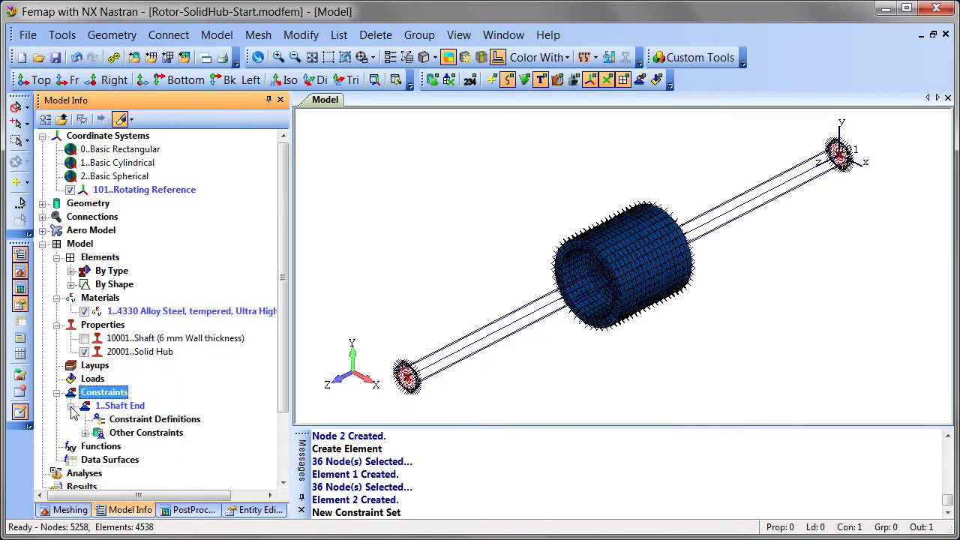
{"action": "right_click", "coordinate": [139, 420]}
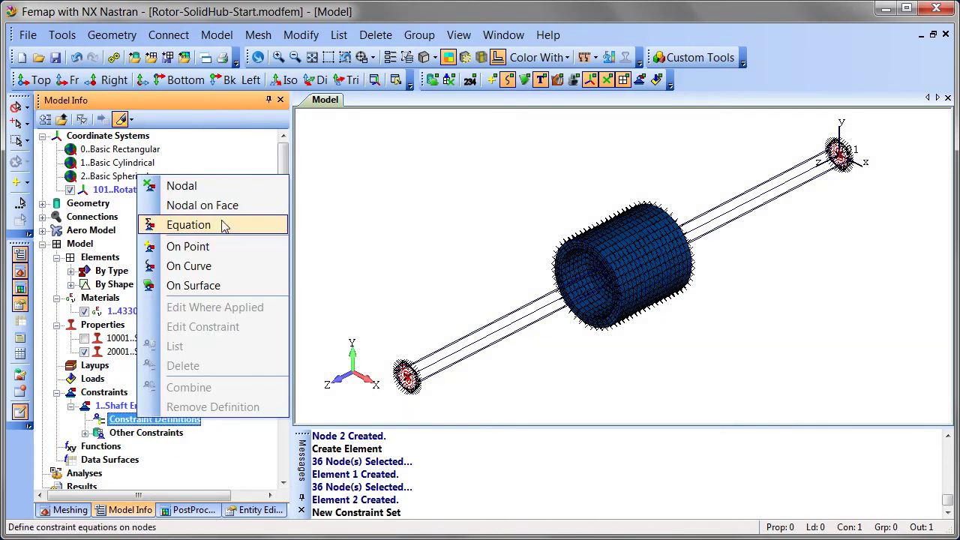
{"action": "left_click", "coordinate": [220, 187]}
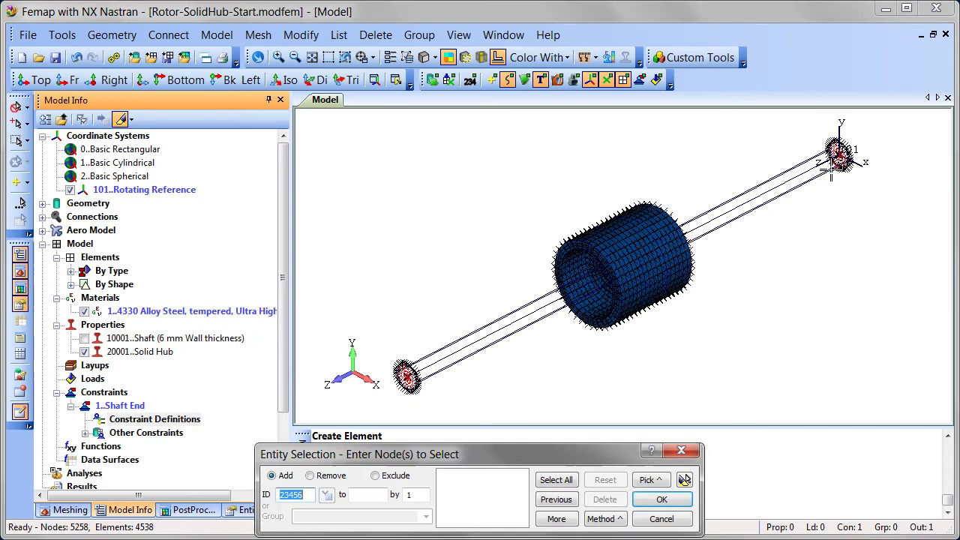
{"action": "left_click", "coordinate": [839, 152]}
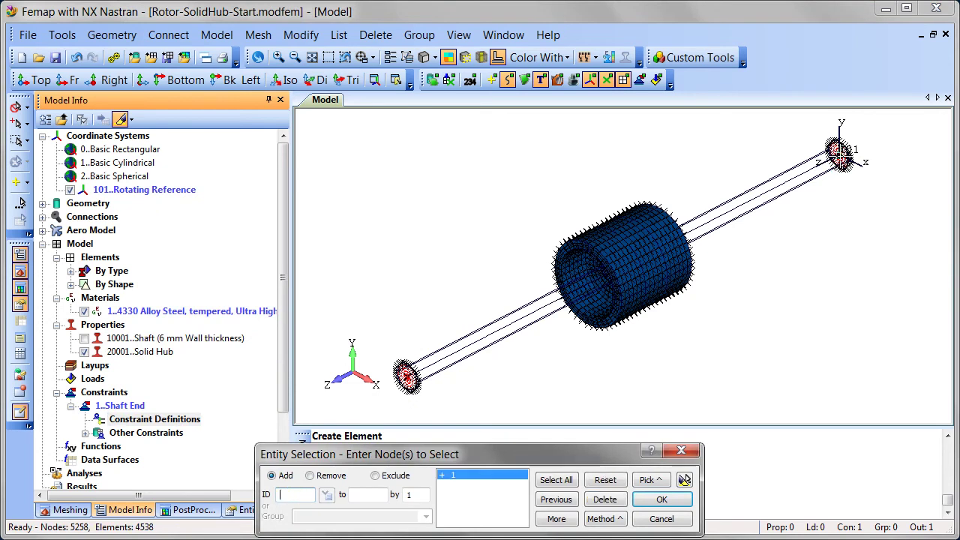
{"action": "left_click", "coordinate": [662, 499]}
{"action": "left_click", "coordinate": [358, 493]}
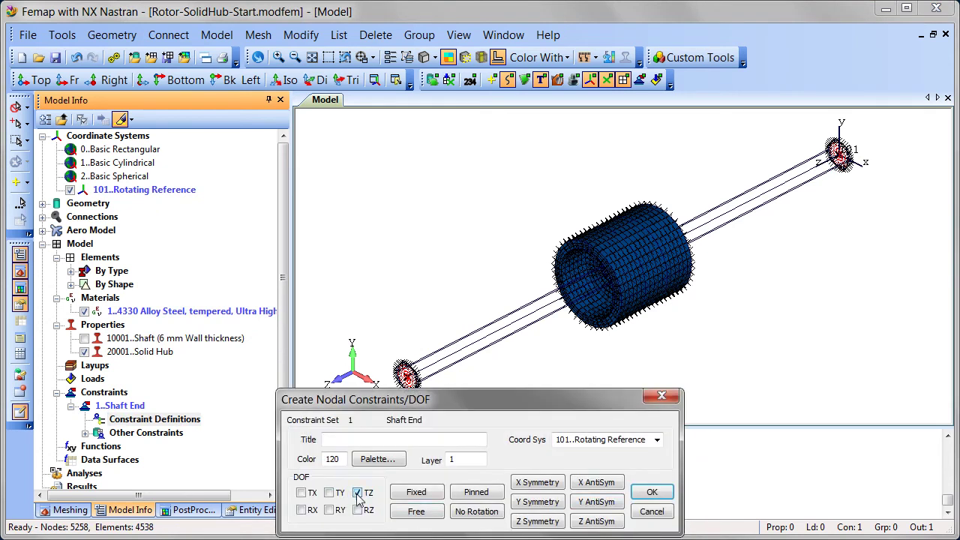
{"action": "left_click", "coordinate": [357, 510]}
{"action": "left_click", "coordinate": [357, 441]}
{"action": "type", "text": "Shaft End - TZ, RZ"}
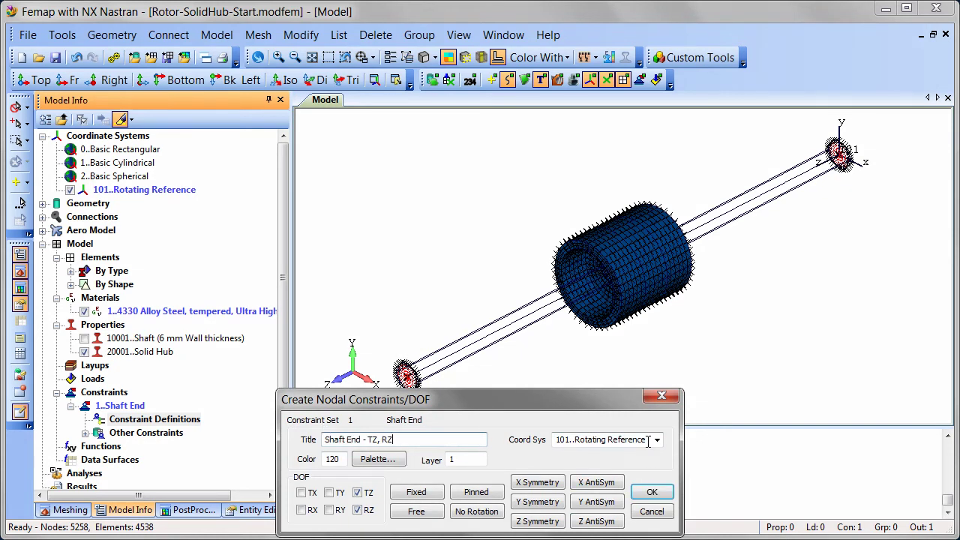
{"action": "left_click", "coordinate": [652, 492]}
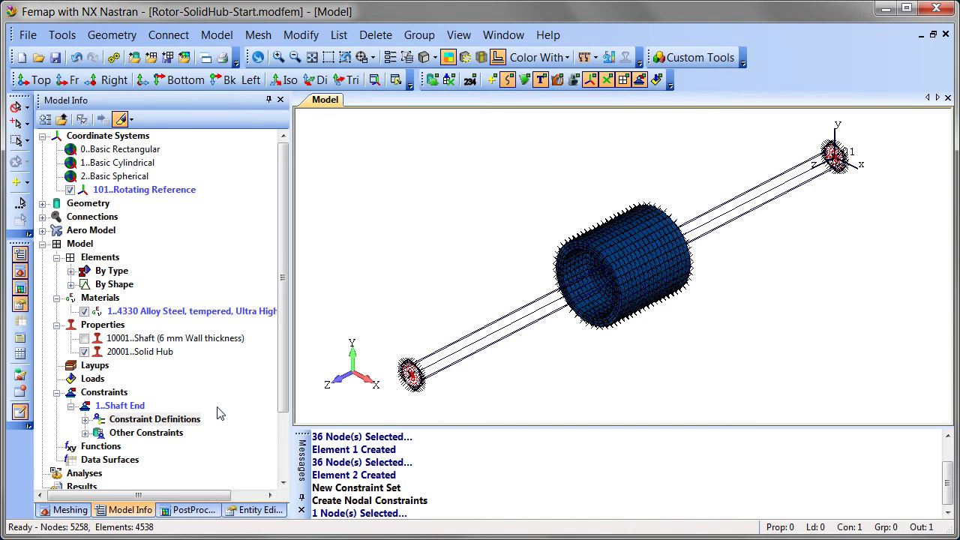
Create CBUSH property 'Shaft Mount Bushing': stiffness 5e7, damping 15000 in DOF 1–2, oriented to CSys 101
{"action": "right_click", "coordinate": [118, 328]}
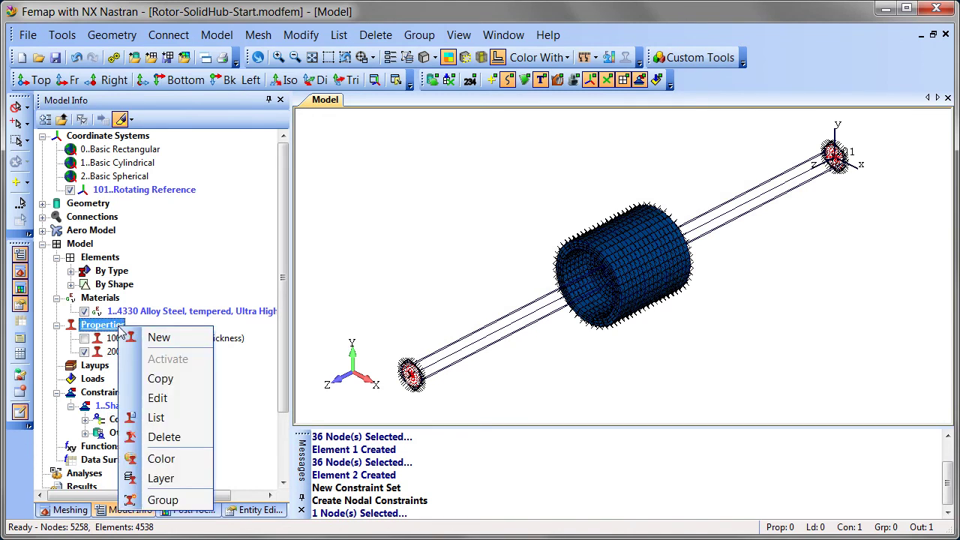
{"action": "left_click", "coordinate": [196, 342]}
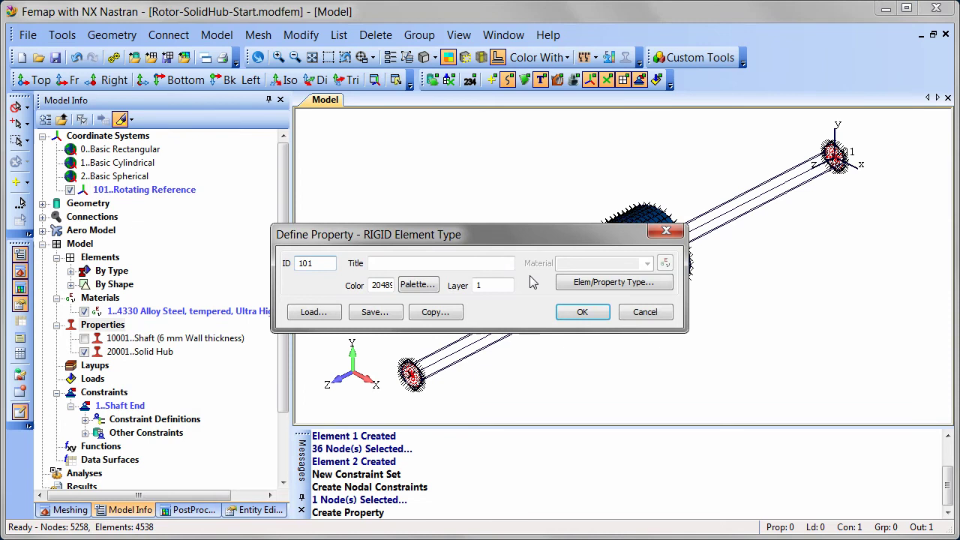
{"action": "left_click", "coordinate": [588, 281]}
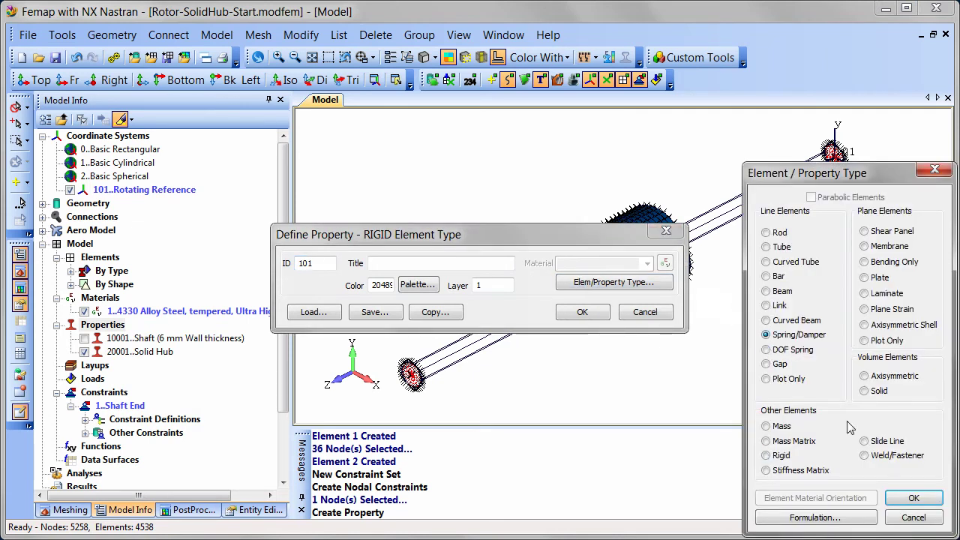
{"action": "left_click", "coordinate": [914, 498]}
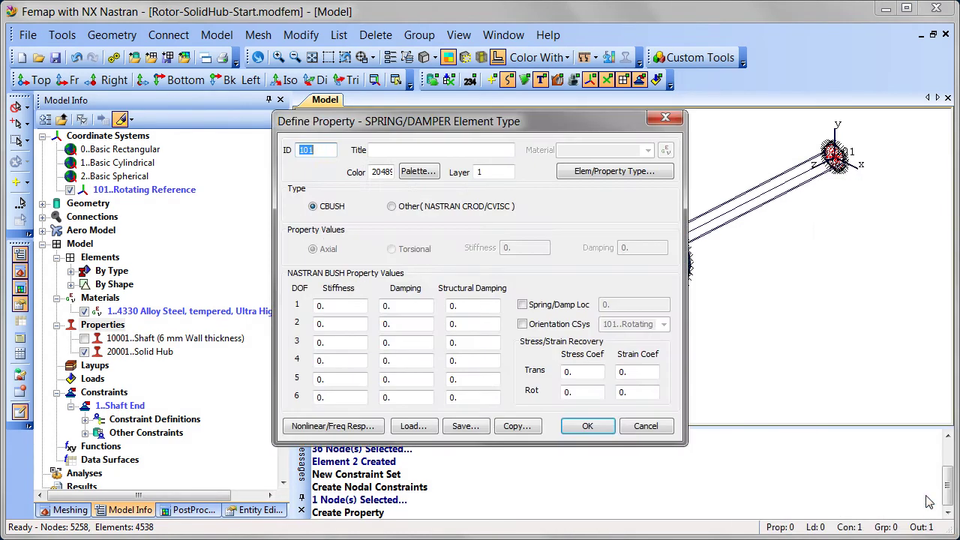
{"action": "left_click", "coordinate": [392, 153]}
{"action": "type", "text": "Shaft Mount Bushing"}
{"action": "left_click", "coordinate": [345, 308]}
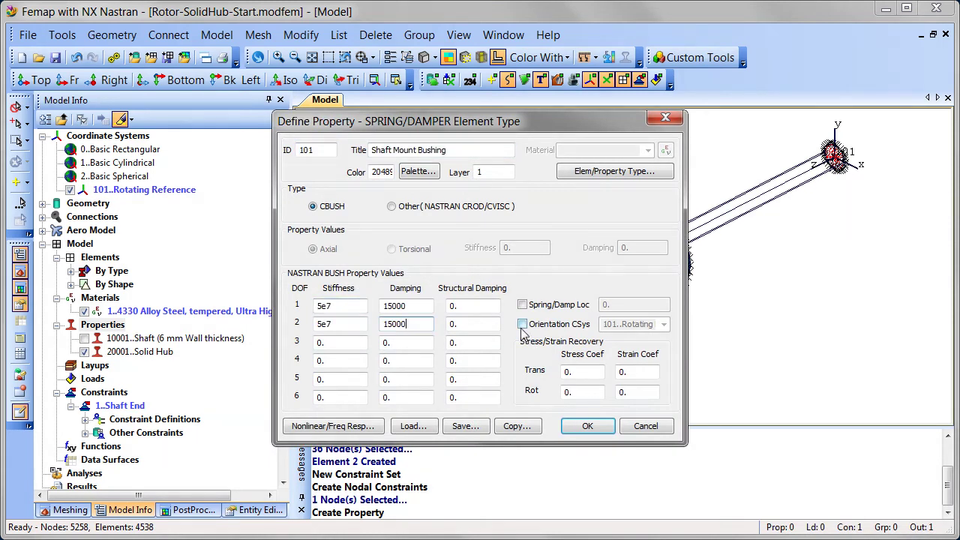
{"action": "left_click", "coordinate": [522, 324]}
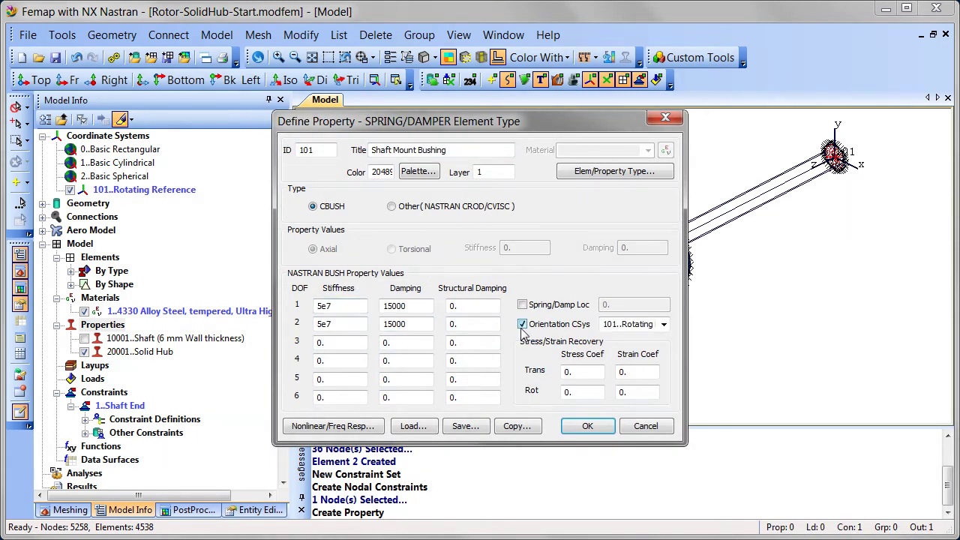
{"action": "left_click", "coordinate": [587, 426]}
{"action": "left_click", "coordinate": [642, 427]}
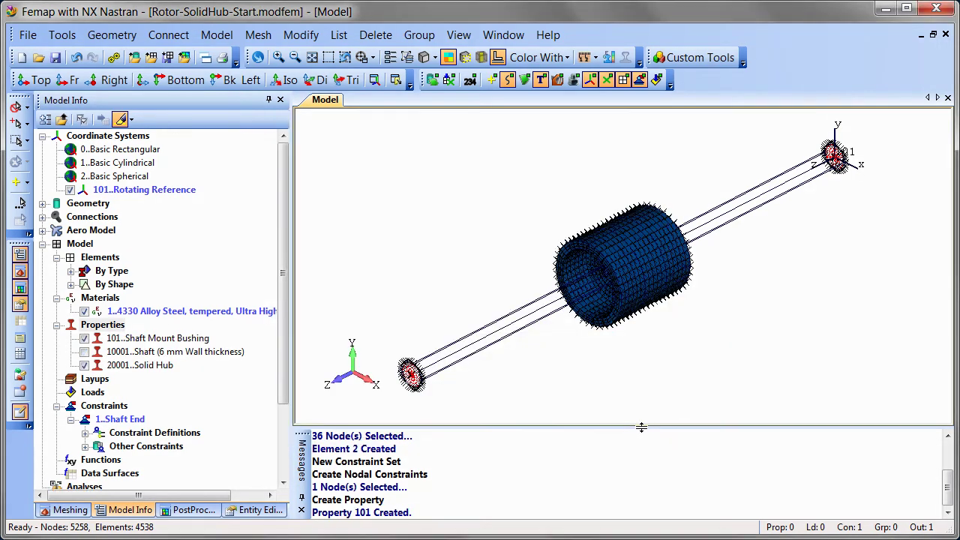
Create grounded CBUSH elements with the Shaft Mount Bushing property at nodes 1 and 2
{"action": "left_click", "coordinate": [722, 63]}
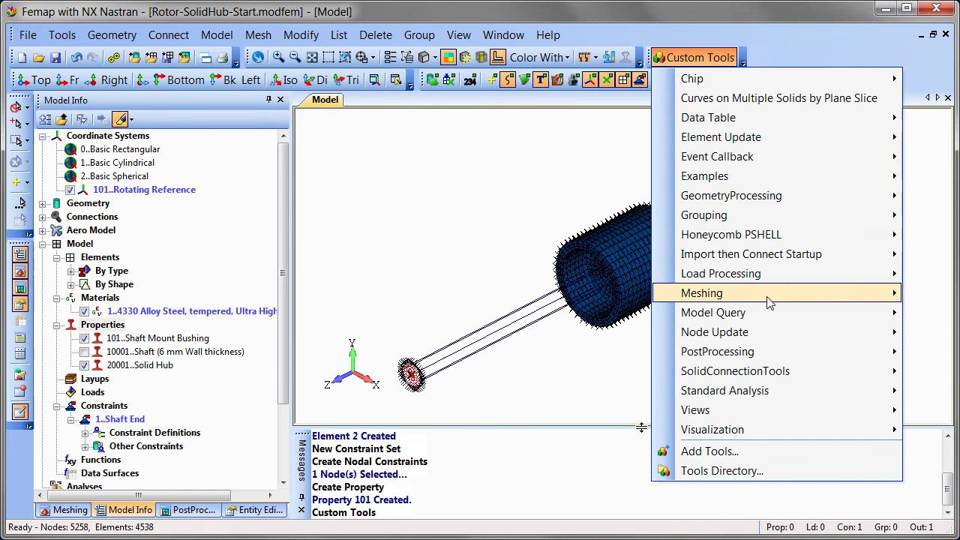
{"action": "mouse_move", "coordinate": [769, 300]}
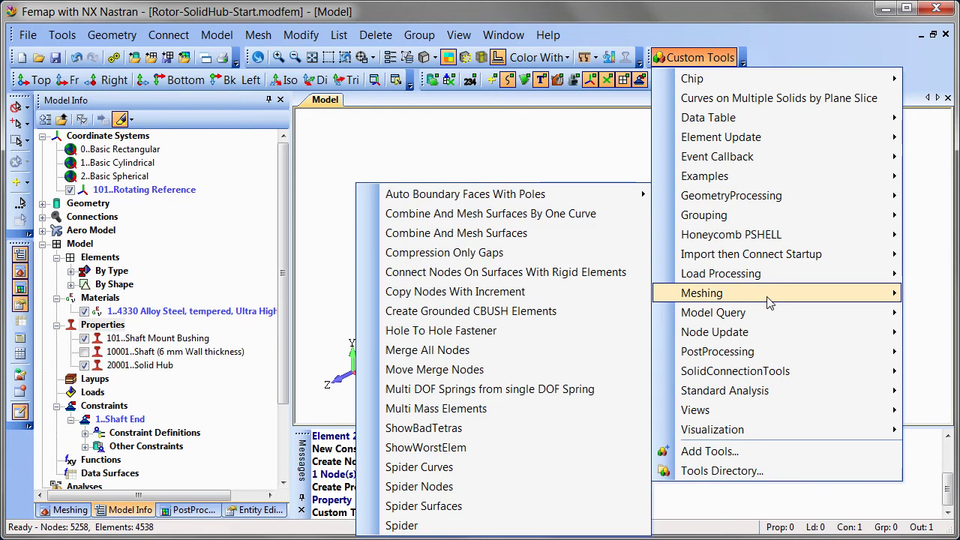
{"action": "left_click", "coordinate": [593, 318]}
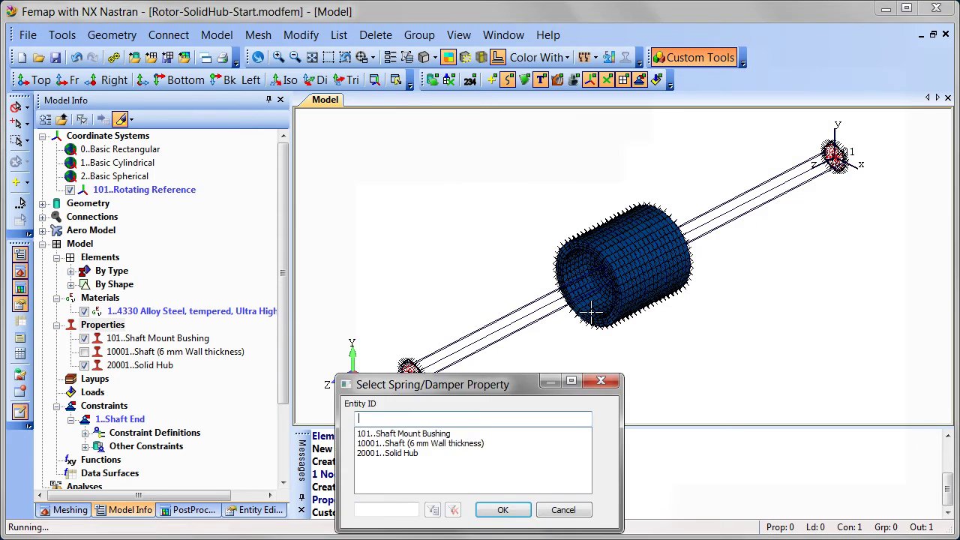
{"action": "left_click", "coordinate": [417, 435]}
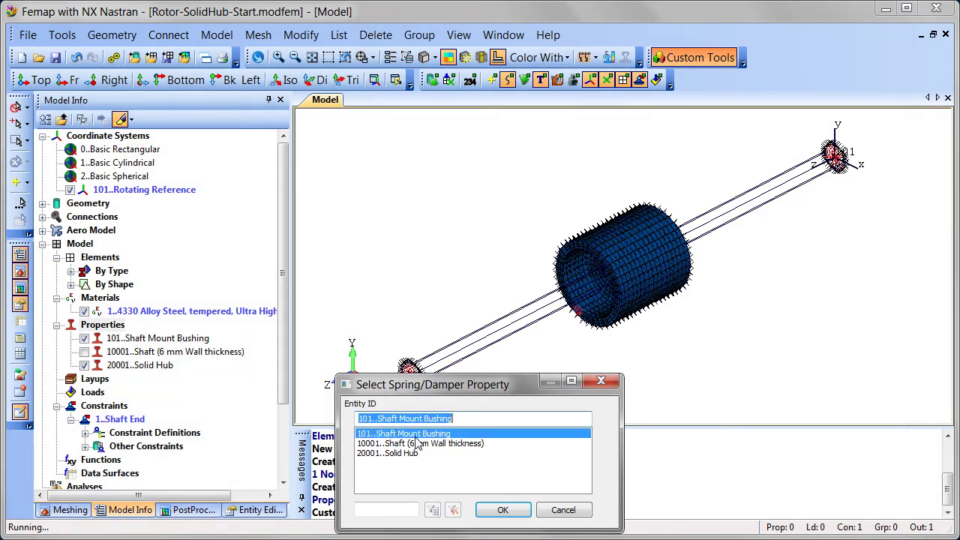
{"action": "left_click", "coordinate": [501, 511]}
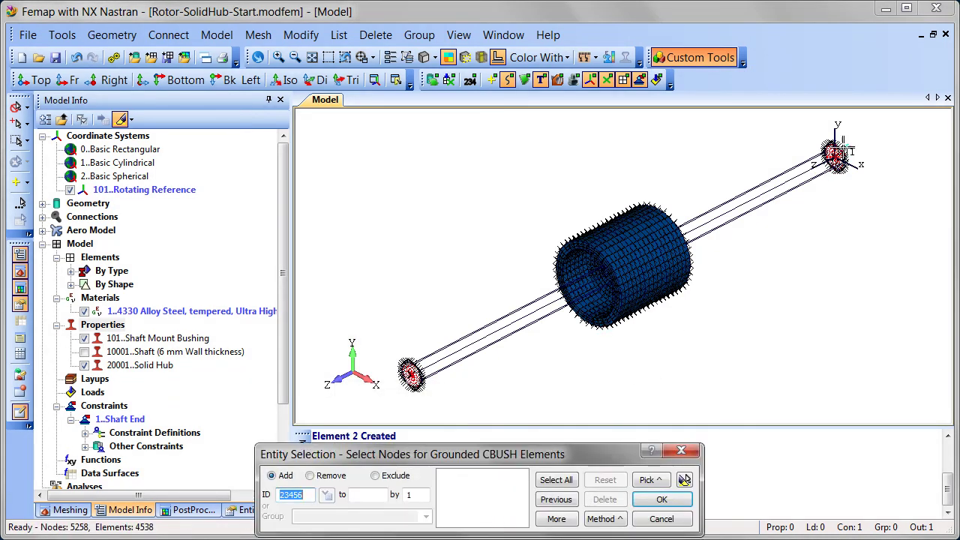
{"action": "left_click", "coordinate": [834, 155]}
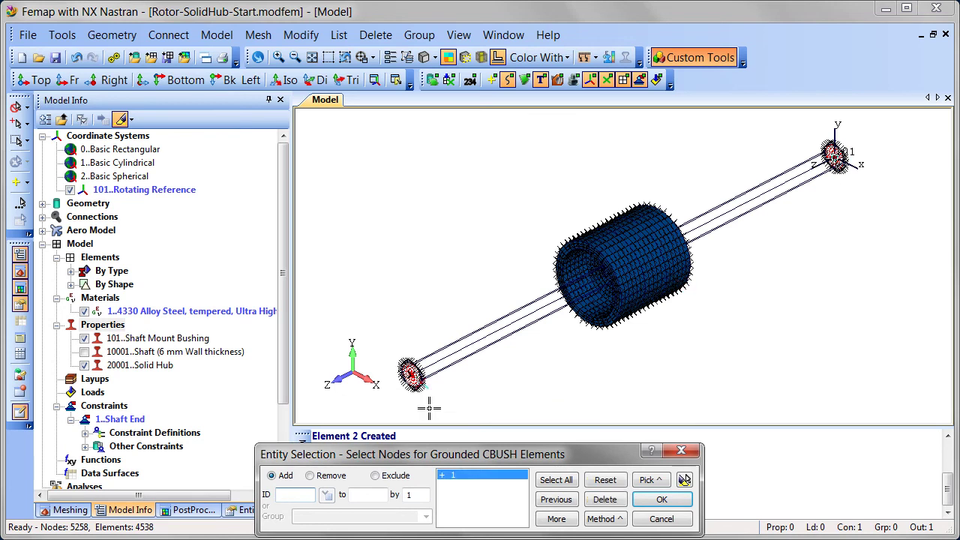
{"action": "left_click", "coordinate": [410, 372]}
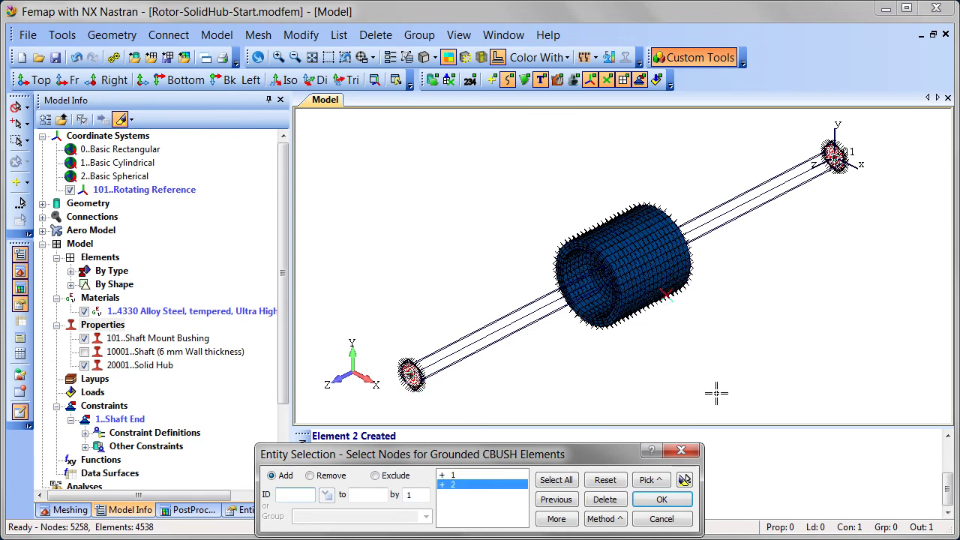
{"action": "left_click", "coordinate": [676, 504]}
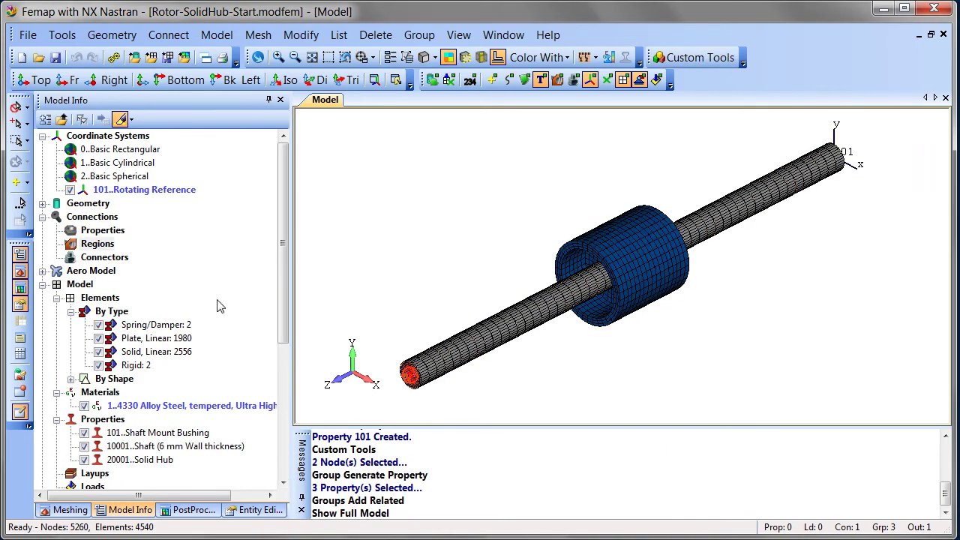
Preview the shaft and Solid Hub groups' elements, then clear the highlight and redraw
{"action": "left_click_drag", "start_coordinate": [279, 300], "coordinate": [296, 424]}
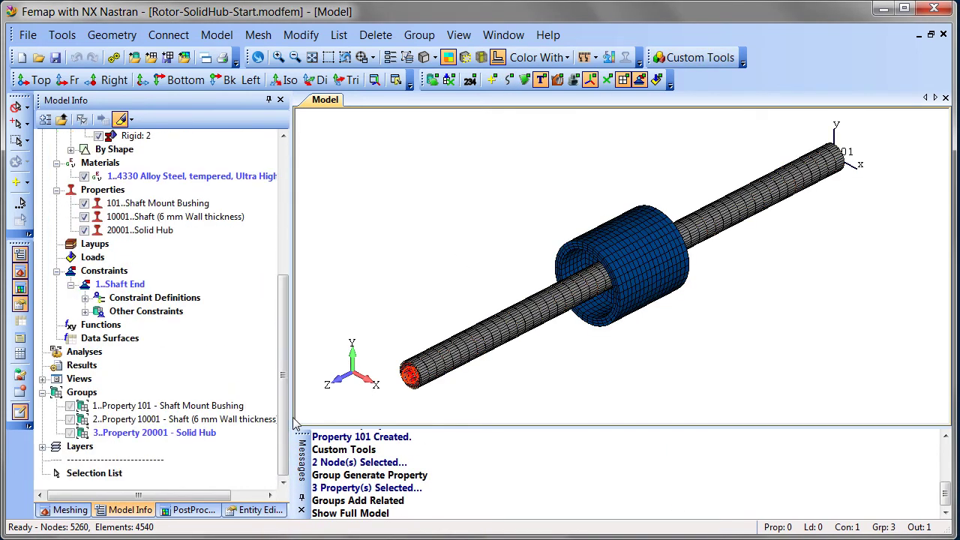
{"action": "left_click", "coordinate": [229, 421]}
{"action": "left_click", "coordinate": [212, 433]}
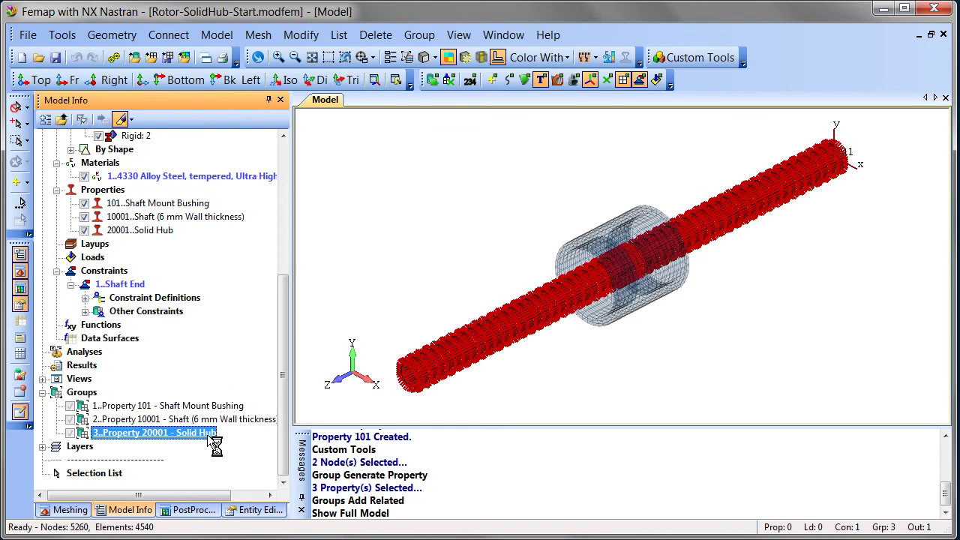
{"action": "left_click", "coordinate": [407, 263]}
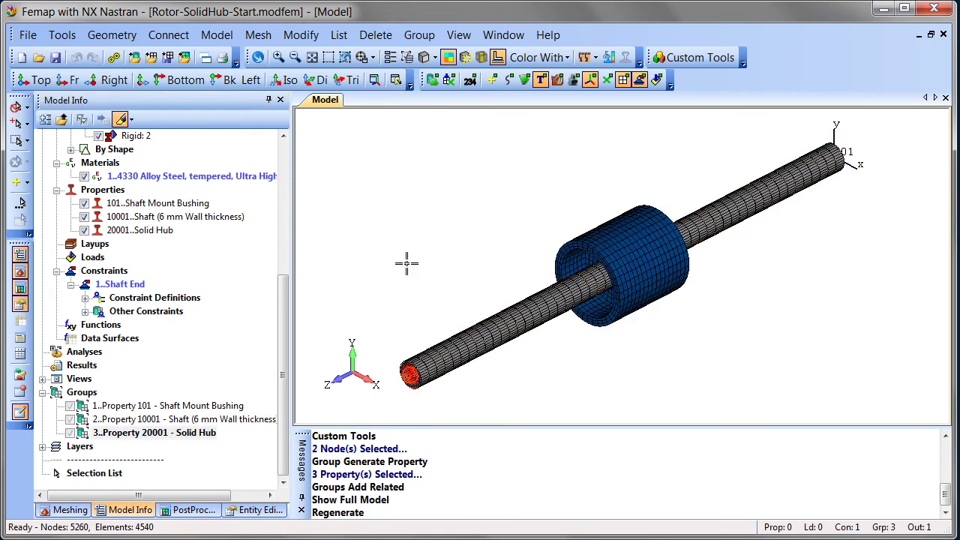
{"action": "scroll", "coordinate": [284, 322], "scroll_direction": "up", "scroll_amount": 6}
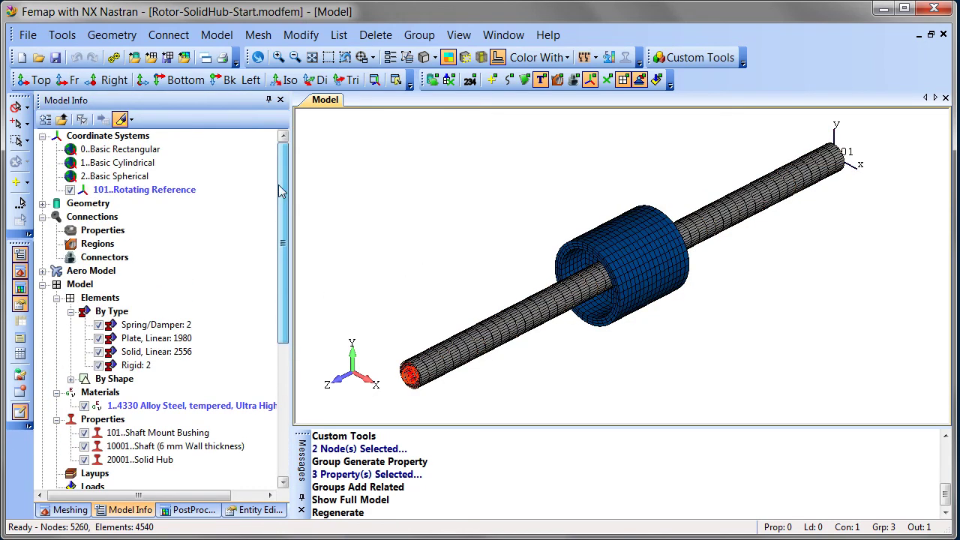
Start a new rotor region titled 'Lavel Rotor' on the Rotating Reference axis with damping frequency 400
{"action": "right_click", "coordinate": [114, 252]}
{"action": "left_click", "coordinate": [248, 318]}
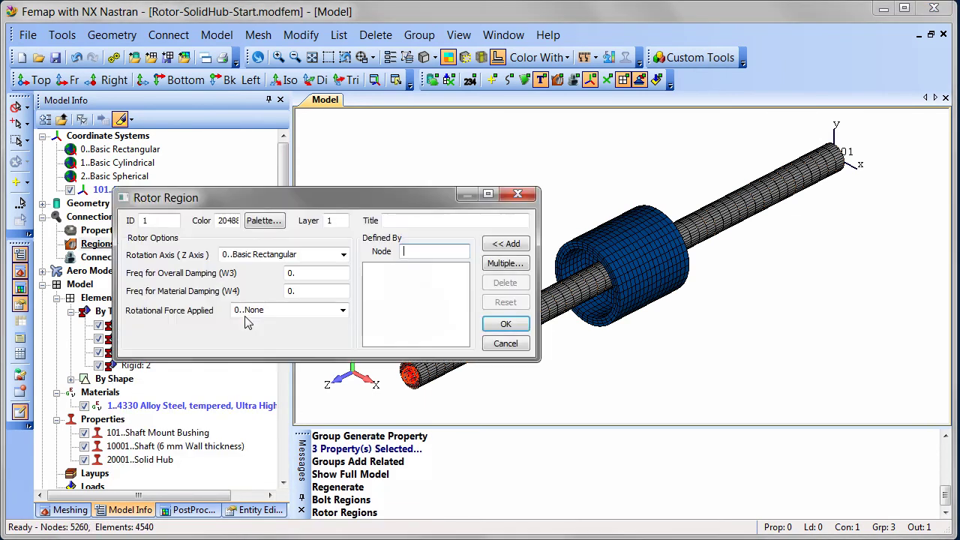
{"action": "left_click", "coordinate": [432, 222]}
{"action": "type", "text": "Lavel Rotor"}
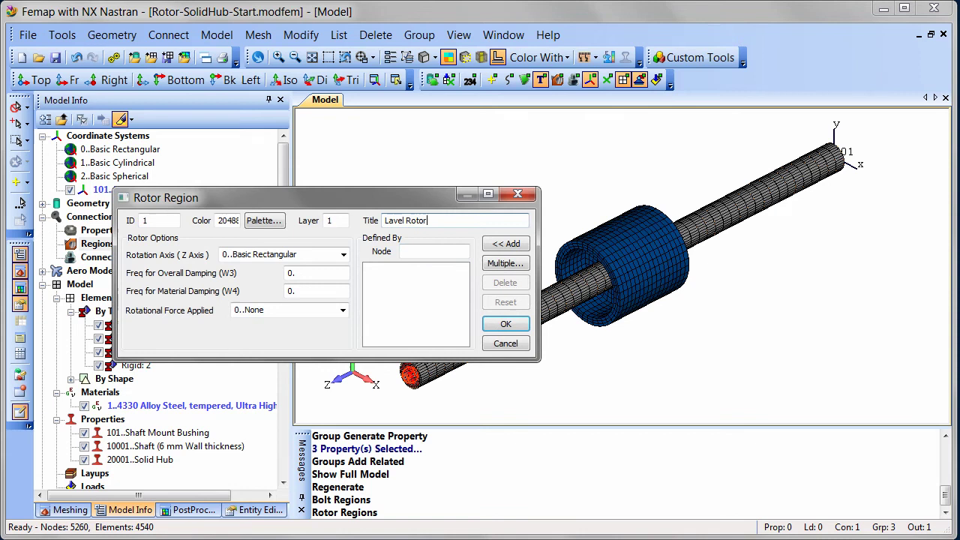
{"action": "left_click", "coordinate": [343, 255]}
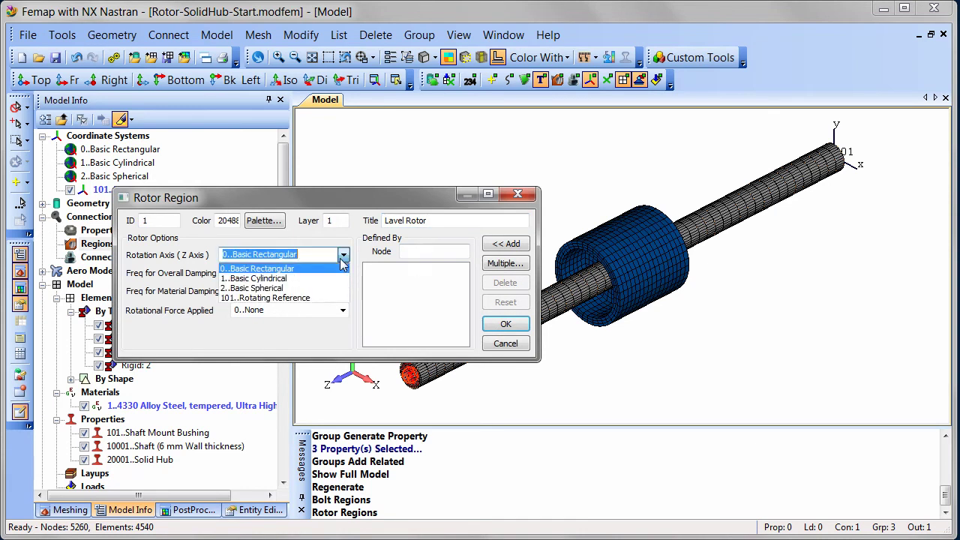
{"action": "left_click", "coordinate": [323, 297]}
{"action": "left_click", "coordinate": [312, 273]}
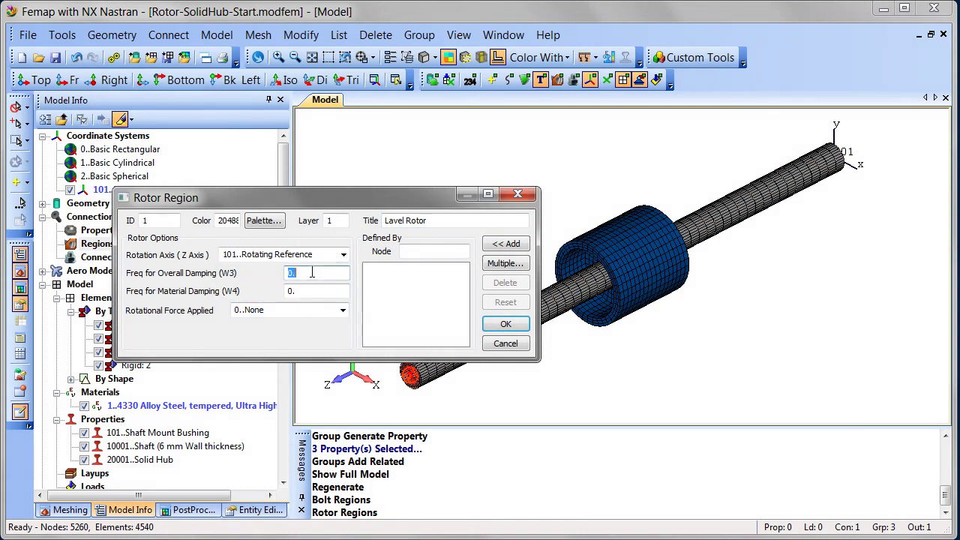
{"action": "key", "text": "Tab"}
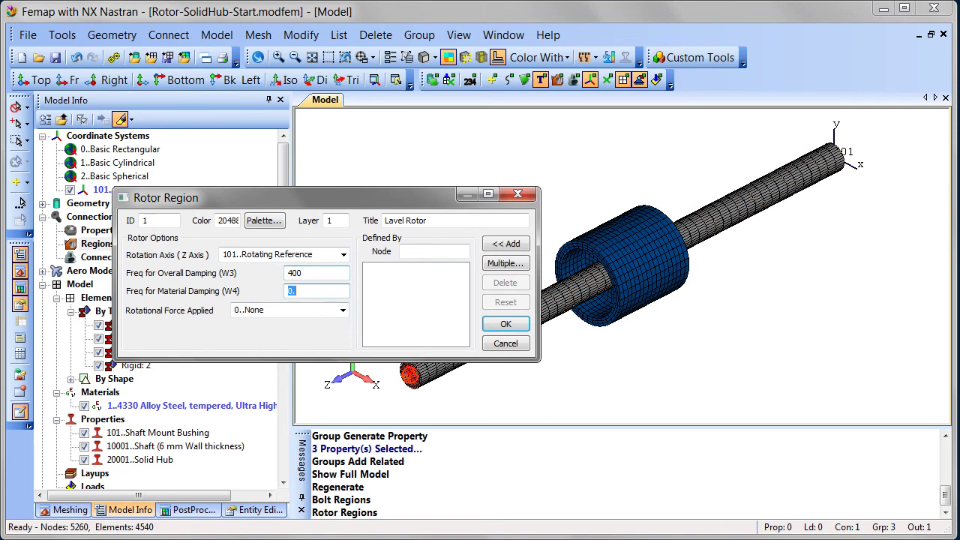
Add the 5256 nodes of the shaft and Solid Hub property groups to the region, then highlight it
{"action": "left_click", "coordinate": [500, 266]}
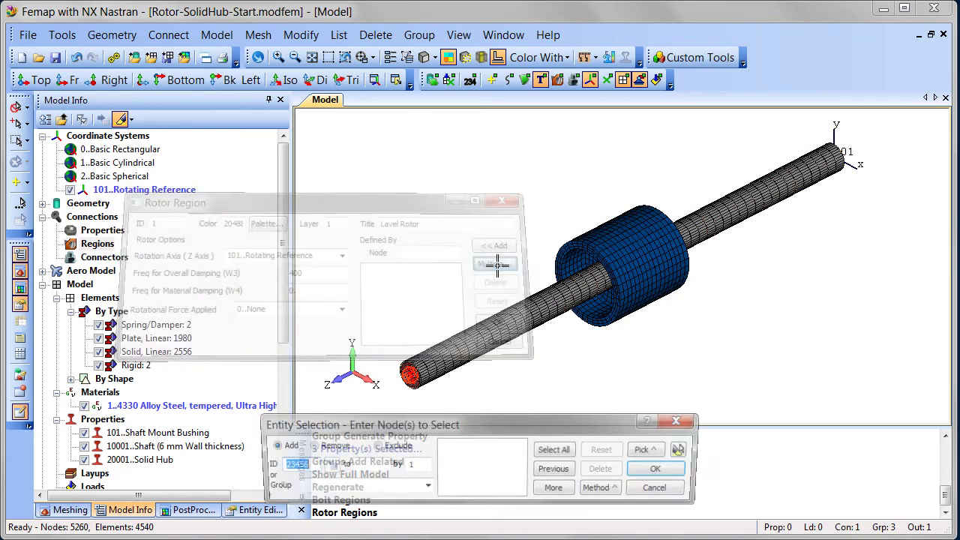
{"action": "left_click", "coordinate": [426, 486]}
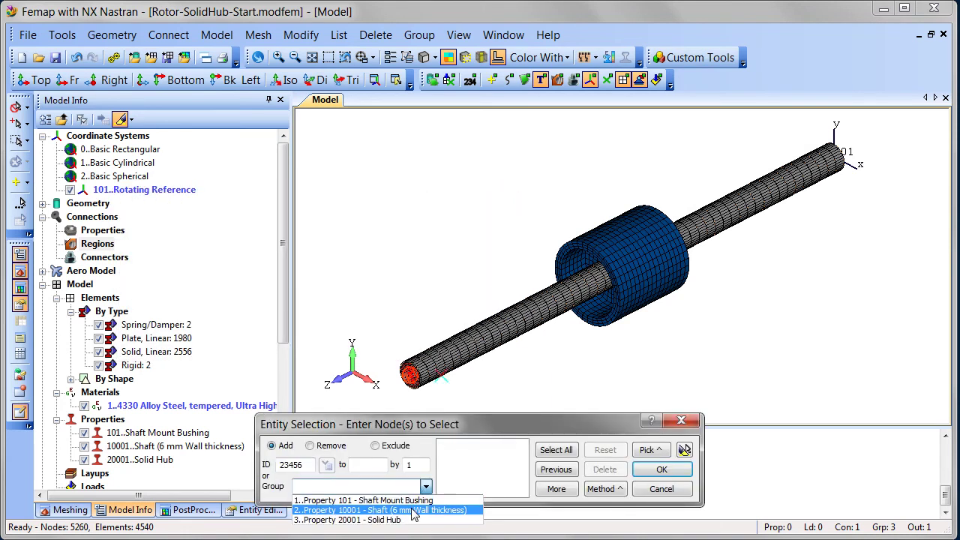
{"action": "left_click", "coordinate": [413, 511]}
{"action": "left_click", "coordinate": [557, 490]}
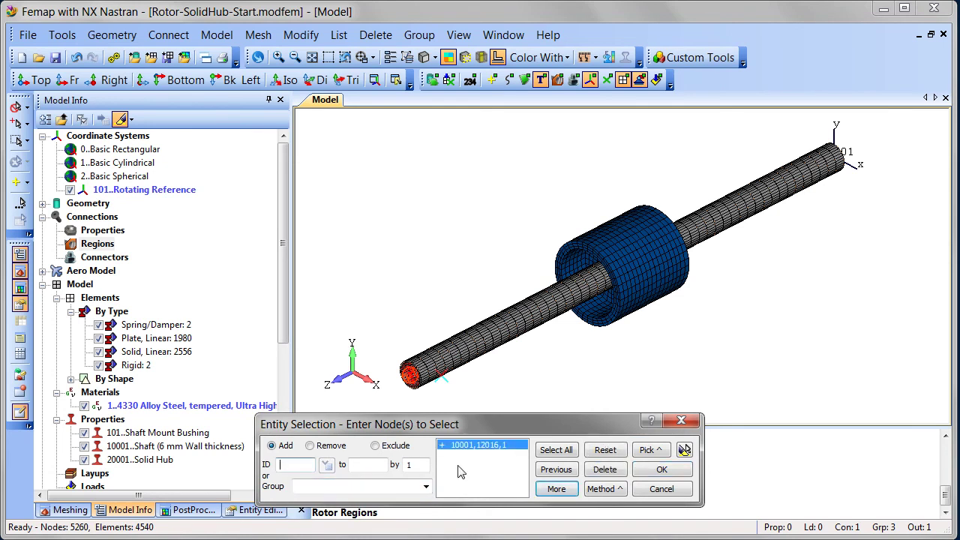
{"action": "left_click", "coordinate": [426, 487]}
{"action": "left_click", "coordinate": [381, 520]}
{"action": "left_click", "coordinate": [555, 489]}
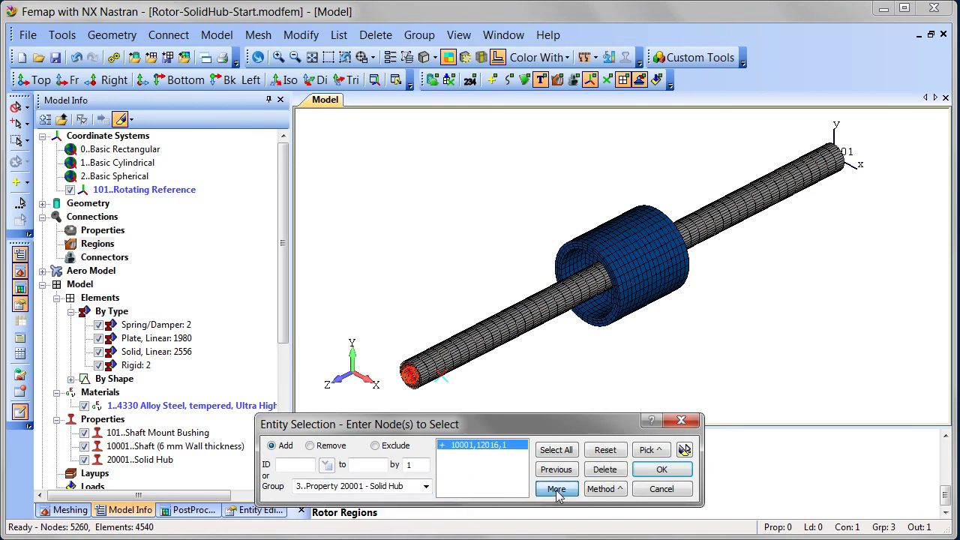
{"action": "left_click", "coordinate": [661, 471]}
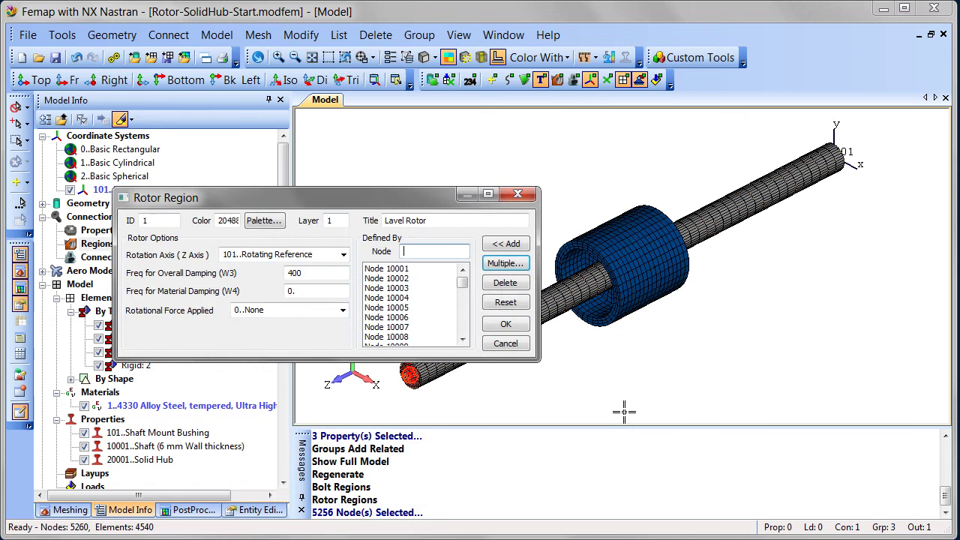
{"action": "left_click", "coordinate": [505, 323]}
{"action": "left_click", "coordinate": [134, 203]}
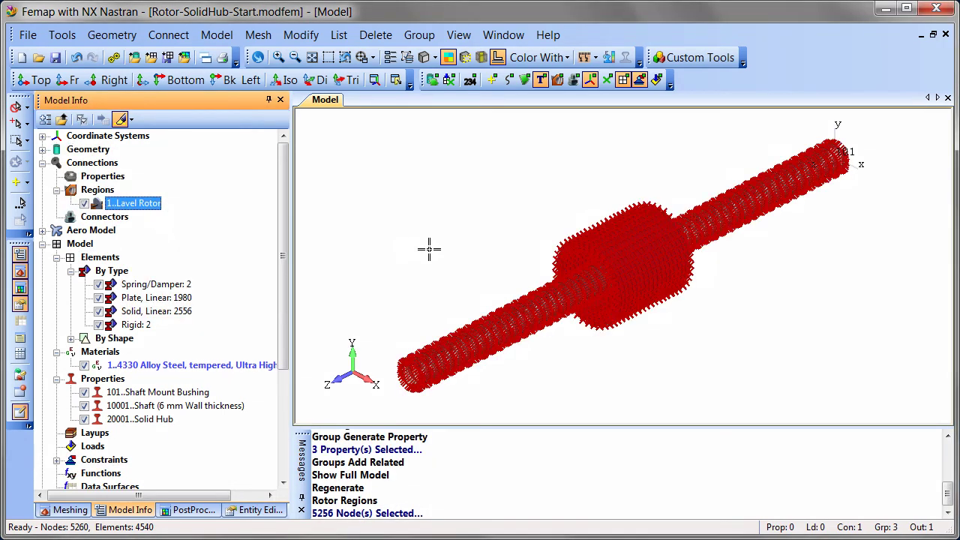
Create a new analysis set named 'Rotor Dynamics Eigenvalue' in the Analysis Set Manager
{"action": "left_click_drag", "start_coordinate": [285, 298], "coordinate": [291, 372]}
{"action": "right_click", "coordinate": [99, 416]}
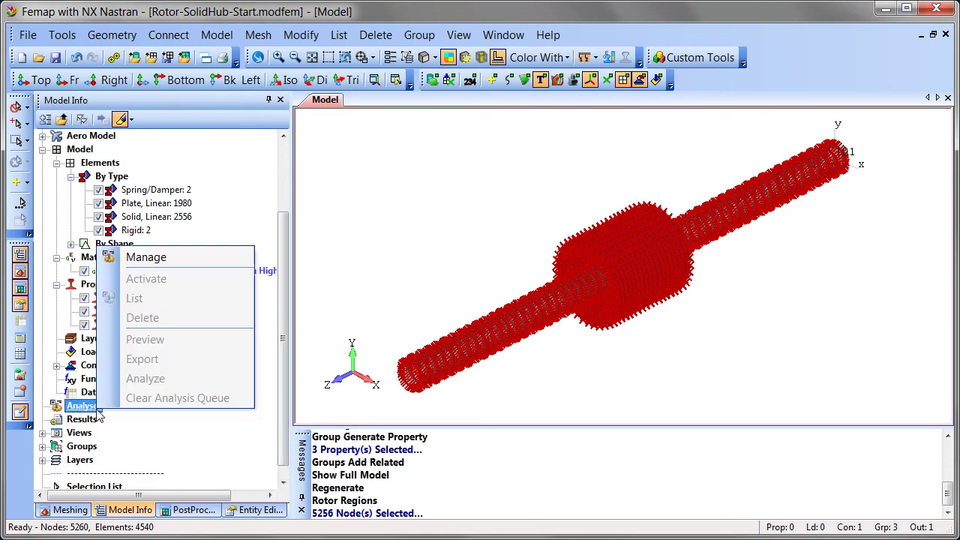
{"action": "left_click", "coordinate": [198, 264]}
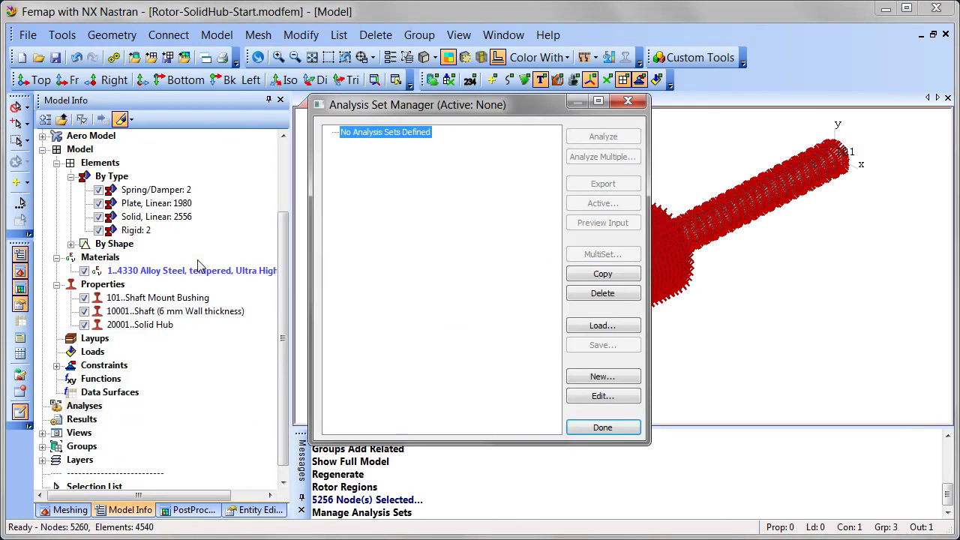
{"action": "left_click", "coordinate": [605, 377]}
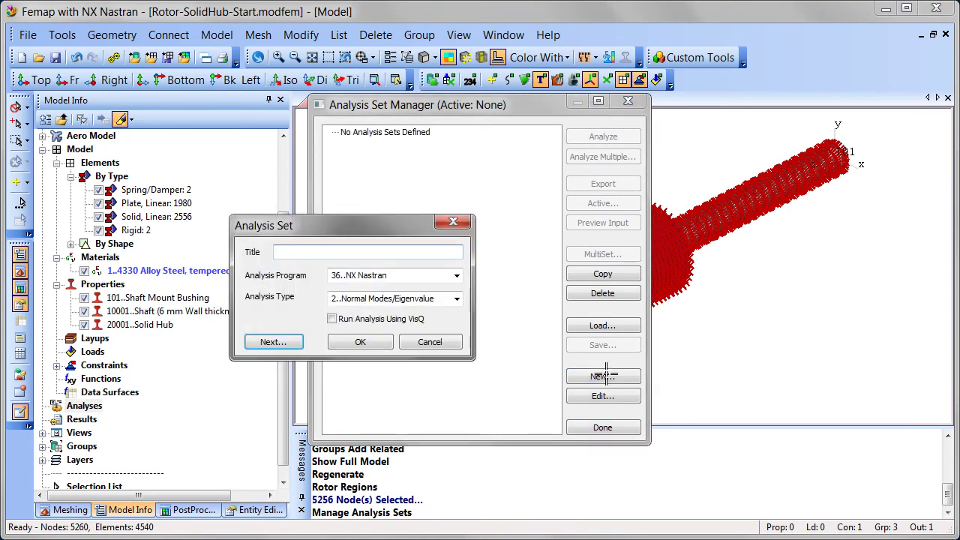
{"action": "type", "text": "Rotor Dynamics Eigenvalue"}
{"action": "left_click", "coordinate": [360, 339]}
Expand the set's Options and select its Modal/Buckling entry
{"action": "left_click", "coordinate": [347, 181]}
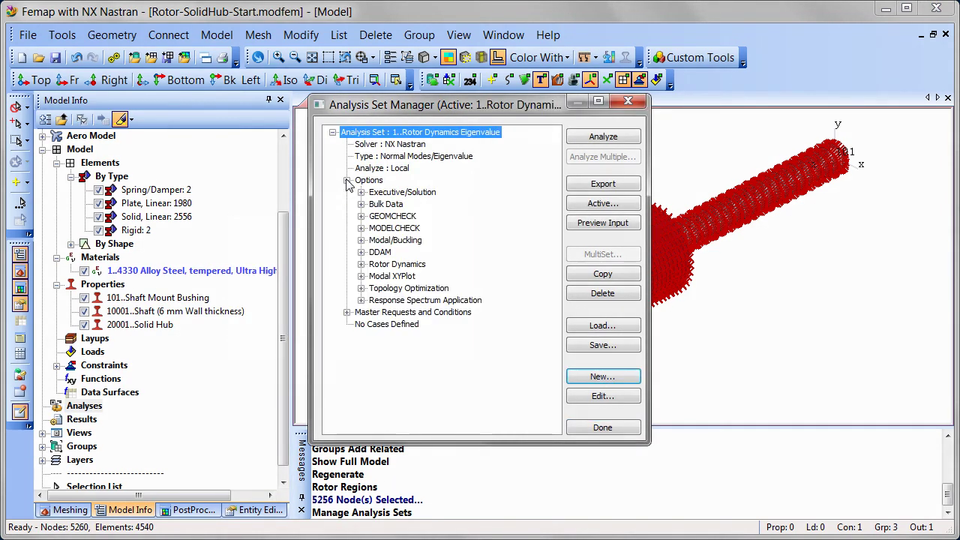
{"action": "left_click", "coordinate": [362, 241]}
{"action": "left_click", "coordinate": [416, 241]}
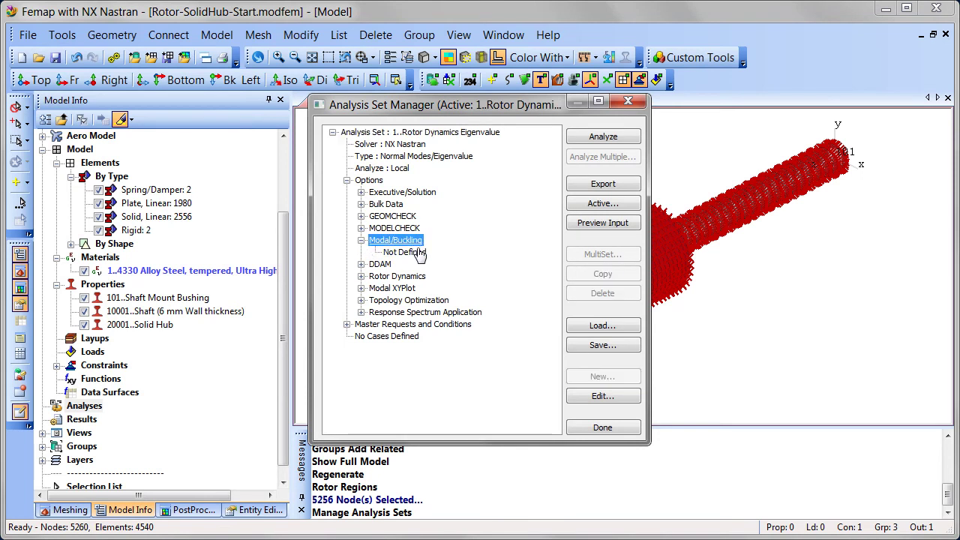
Change the Modal/Buckling method to Complex Lanczos with a 500 Hz upper frequency and 10 eigenvalues
{"action": "left_click", "coordinate": [633, 398]}
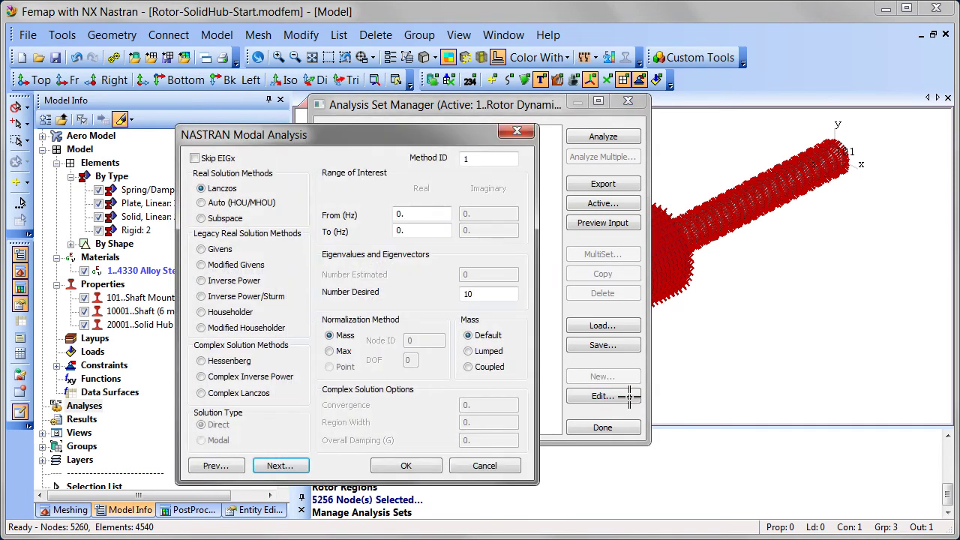
{"action": "left_click", "coordinate": [201, 393]}
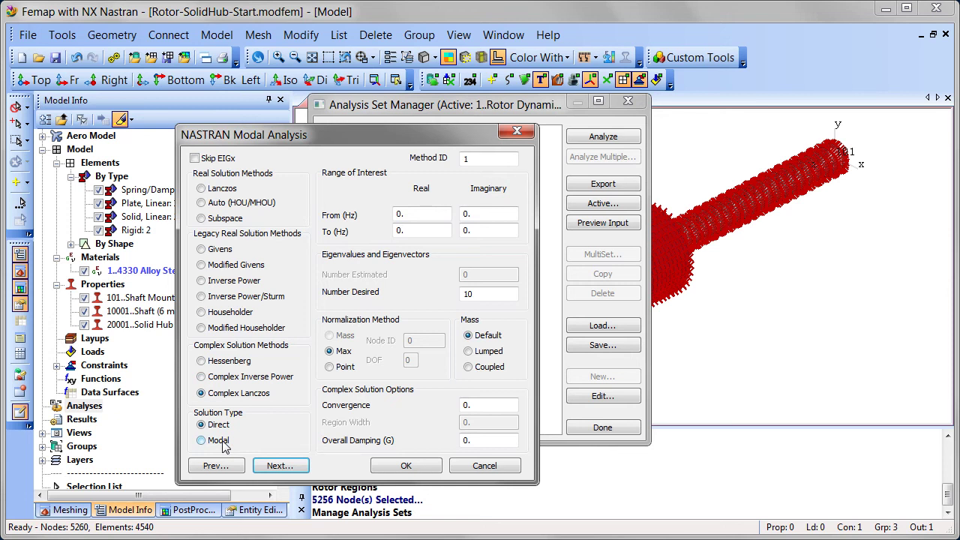
{"action": "left_click", "coordinate": [411, 230]}
{"action": "type", "text": "500"}
{"action": "left_click", "coordinate": [439, 465]}
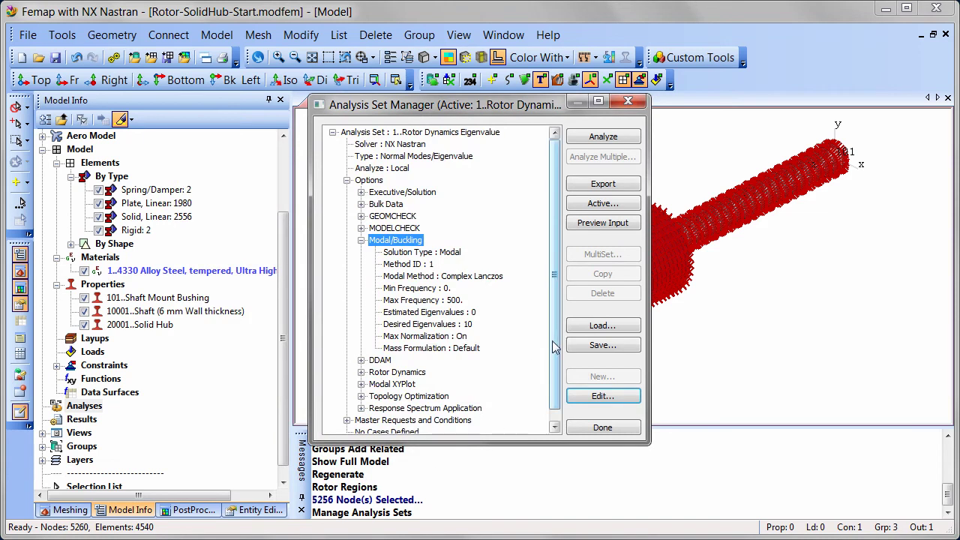
Enable rotor dynamics analysis with a speed step size of 100 and 250 steps
{"action": "scroll", "coordinate": [558, 336], "scroll_direction": "down", "scroll_amount": 1}
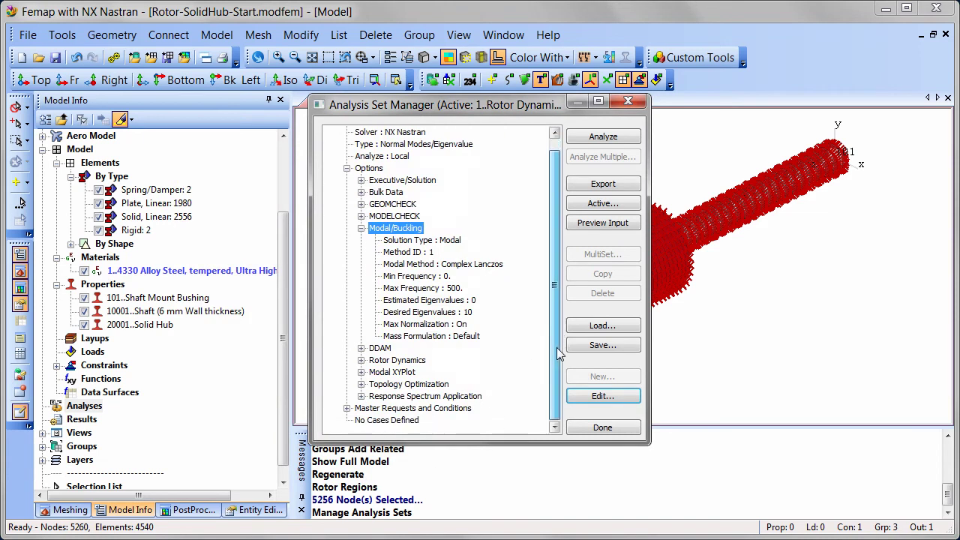
{"action": "left_click", "coordinate": [362, 361]}
{"action": "left_click", "coordinate": [394, 361]}
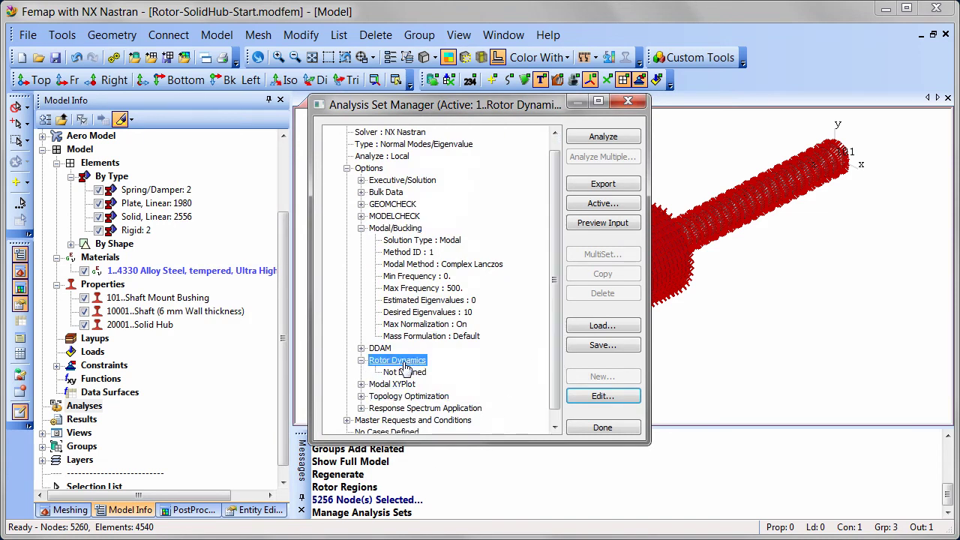
{"action": "left_click", "coordinate": [614, 403]}
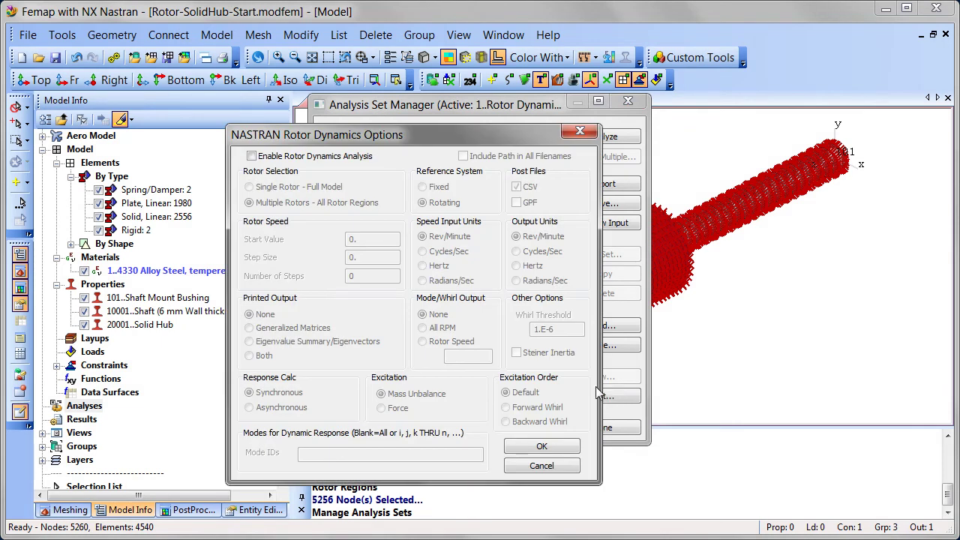
{"action": "left_click", "coordinate": [252, 157]}
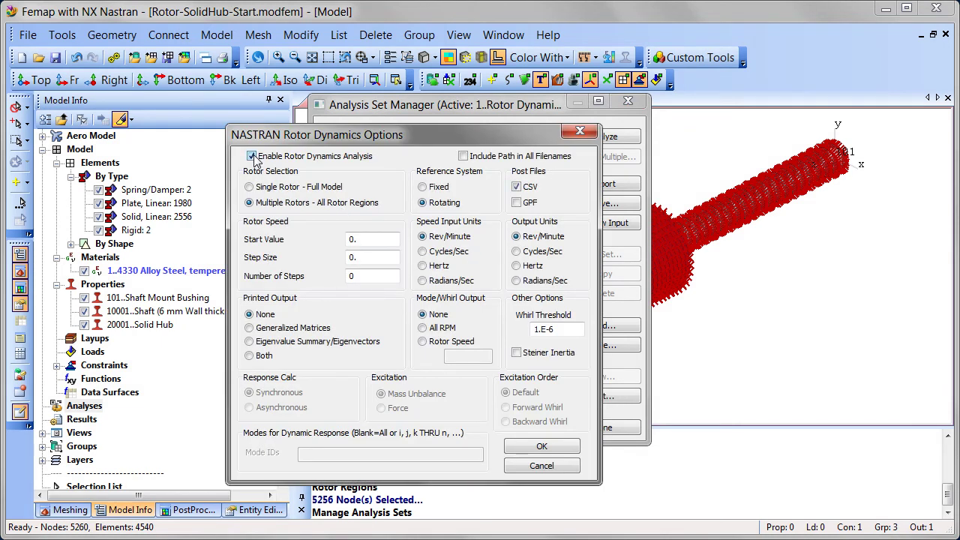
{"action": "key", "text": "Tab"}
{"action": "key", "text": "Tab"}
{"action": "key", "text": "Tab"}
{"action": "key", "text": "Tab"}
{"action": "type", "text": "100"}
{"action": "key", "text": "Tab"}
{"action": "type", "text": "250"}
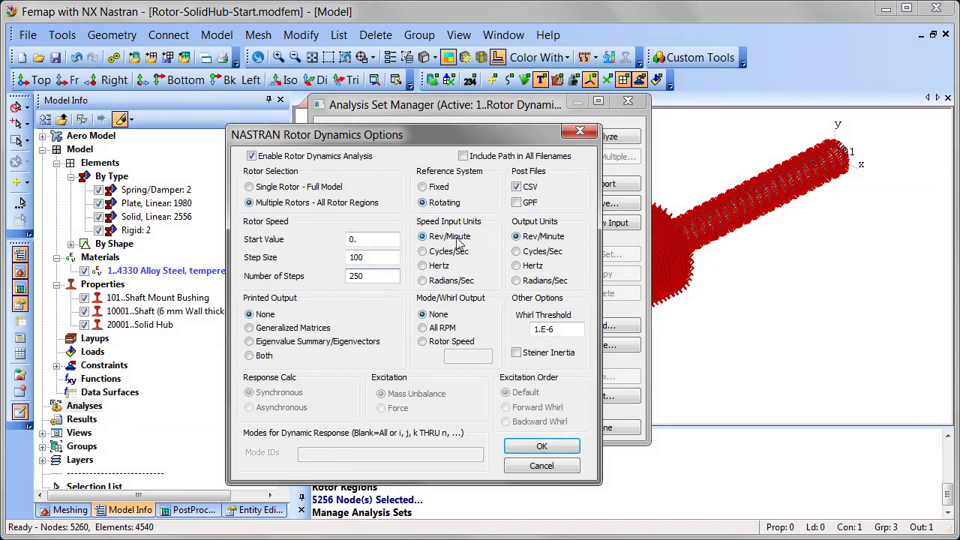
Set output units to Hertz and complex modes at rotor speed 17000, then confirm
{"action": "left_click", "coordinate": [516, 265]}
{"action": "left_click", "coordinate": [424, 342]}
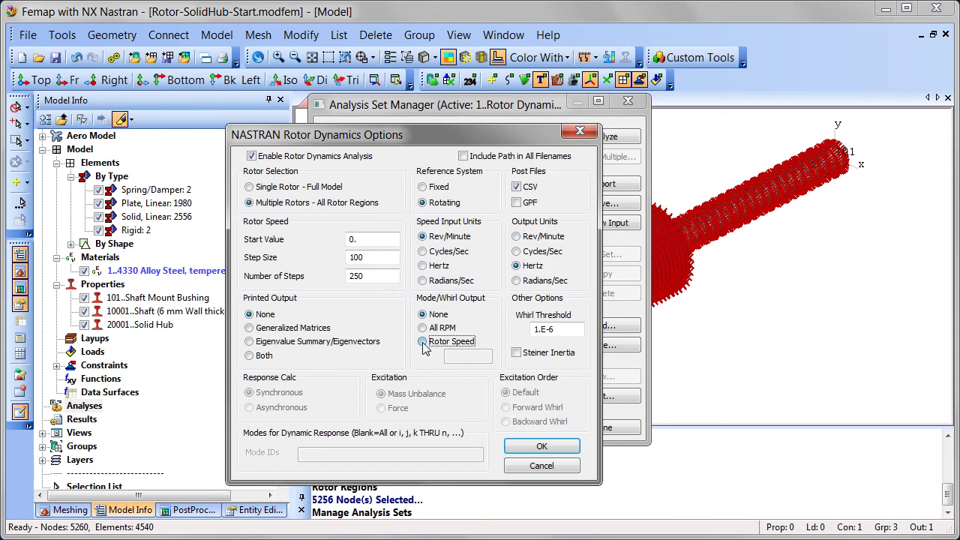
{"action": "left_click", "coordinate": [460, 359]}
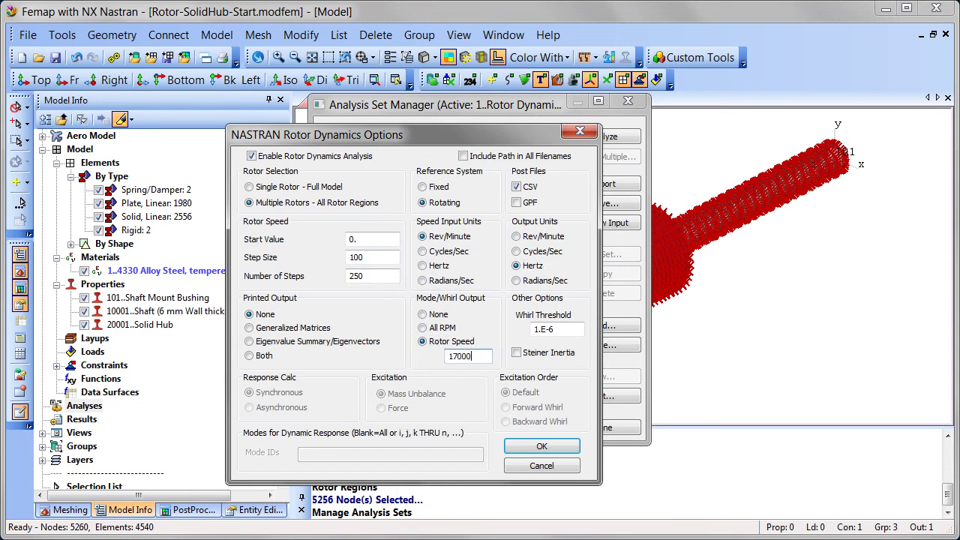
{"action": "left_click", "coordinate": [568, 448]}
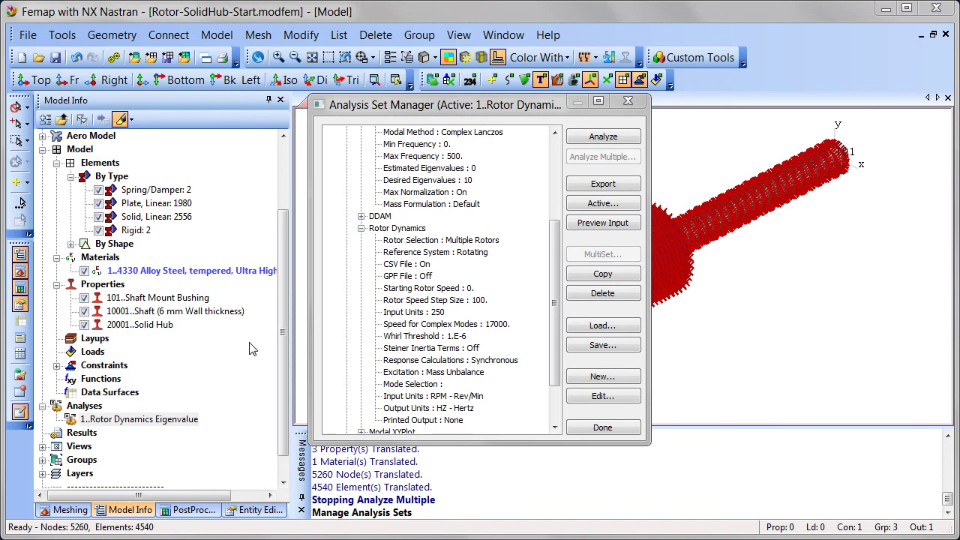
Run the Rotor Dynamics Eigenvalue analysis, close the NX Nastran monitor, and regenerate the display with Ctrl+G
{"action": "left_click", "coordinate": [629, 143]}
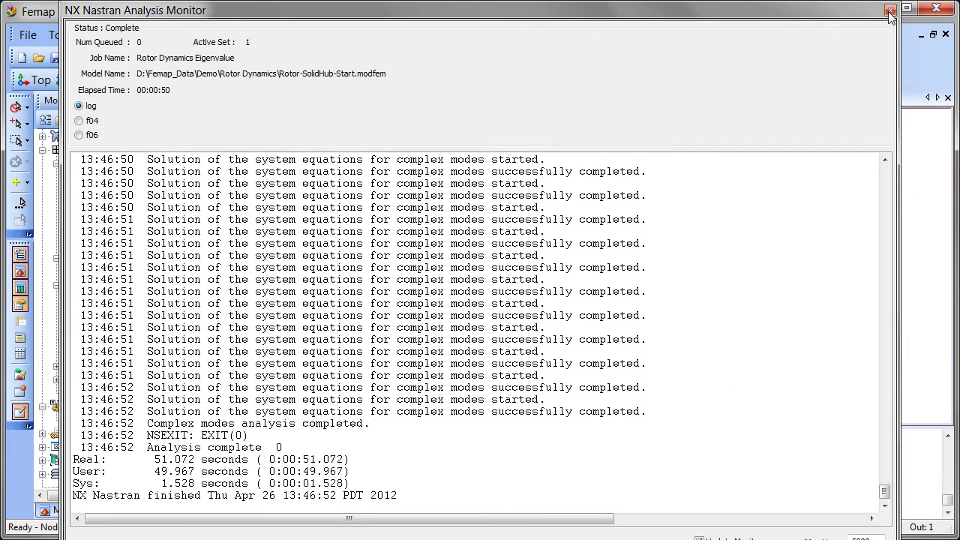
{"action": "left_click", "coordinate": [890, 11]}
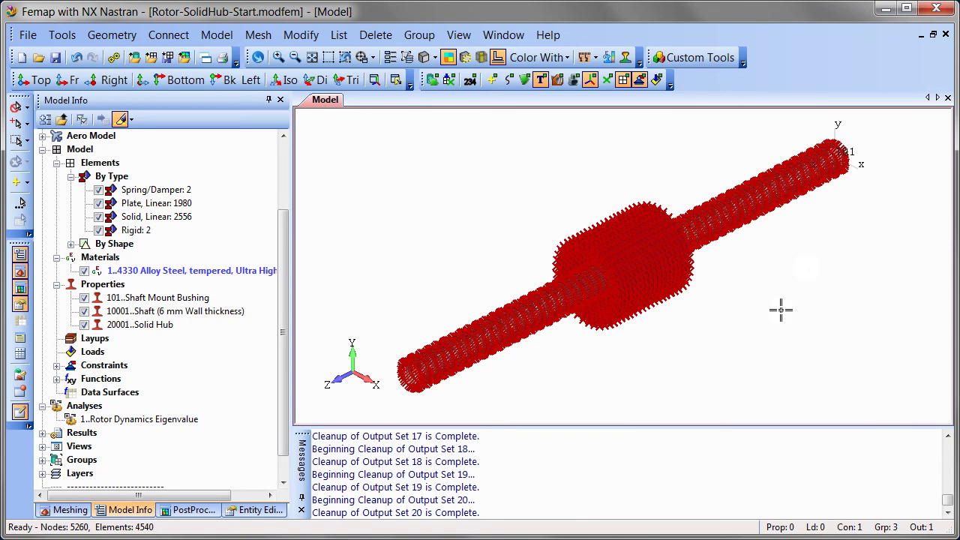
{"action": "key", "text": "ctrl+g"}
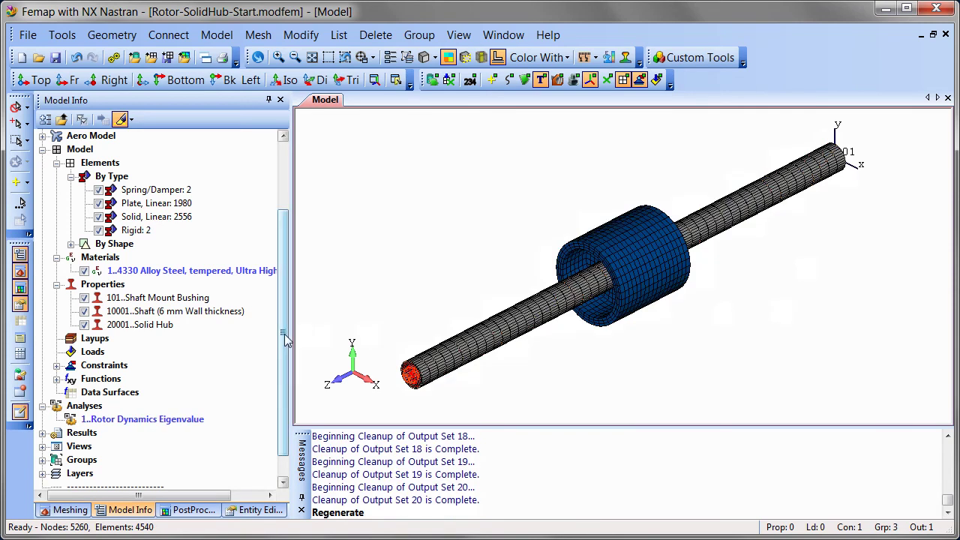
Make Mode 14 (297.9 Hz) the active output set from the Results list
{"action": "scroll", "coordinate": [41, 397], "scroll_direction": "down", "scroll_amount": 1}
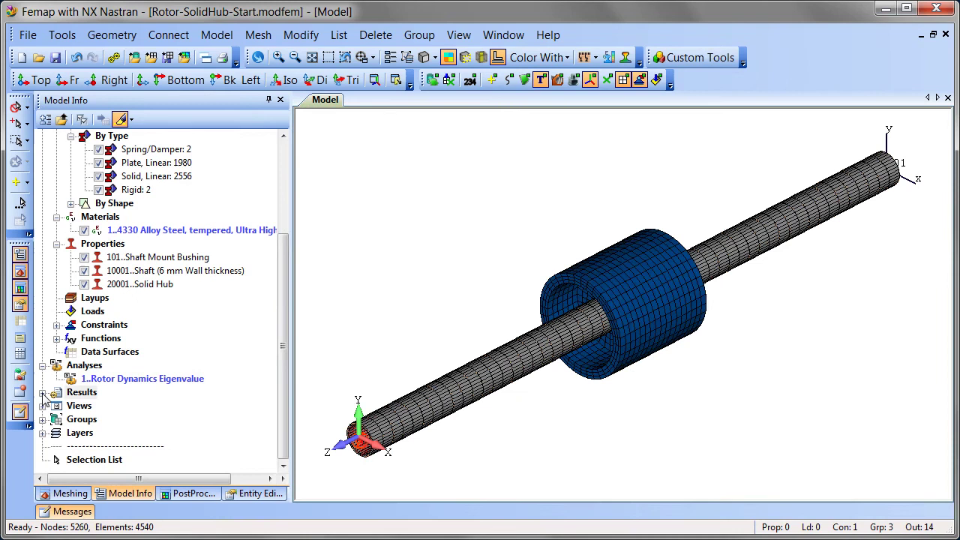
{"action": "left_click", "coordinate": [43, 393]}
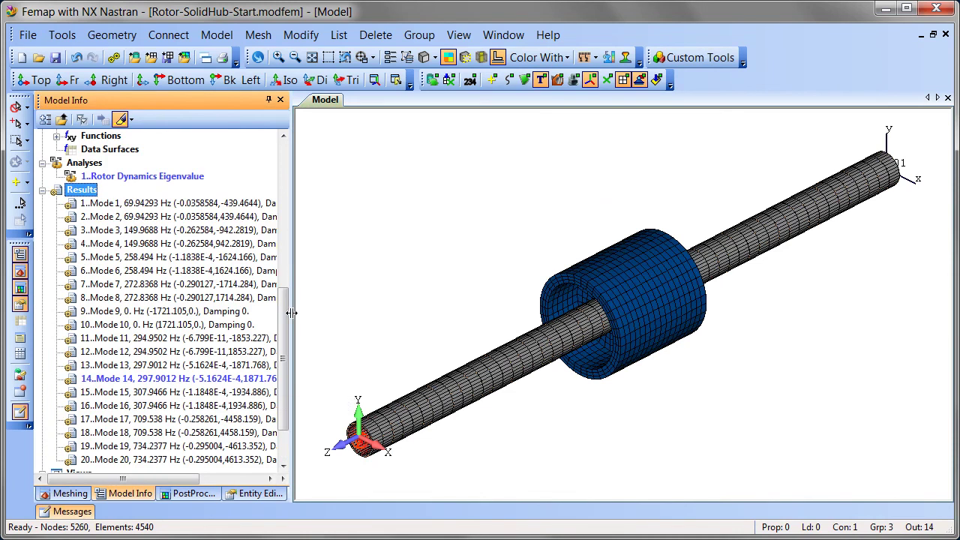
{"action": "left_click", "coordinate": [190, 382]}
Deform the model with output vector 250 Complex Mode Shape in Deformed style
{"action": "left_click", "coordinate": [194, 493]}
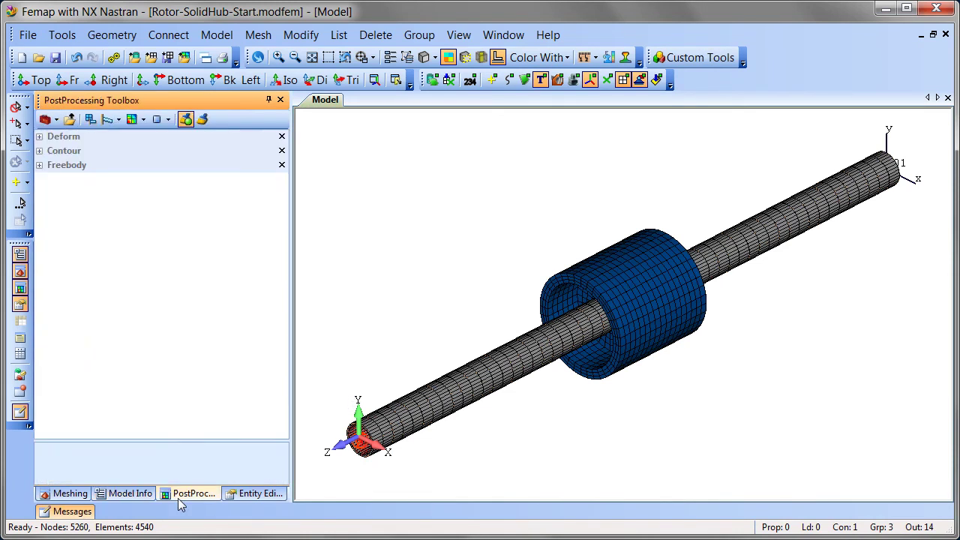
{"action": "left_click", "coordinate": [40, 136]}
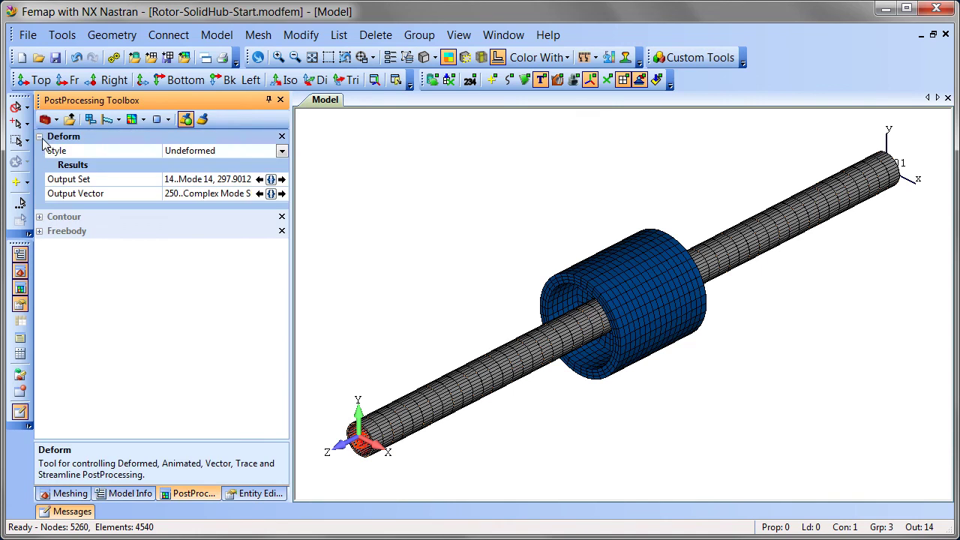
{"action": "left_click", "coordinate": [271, 193]}
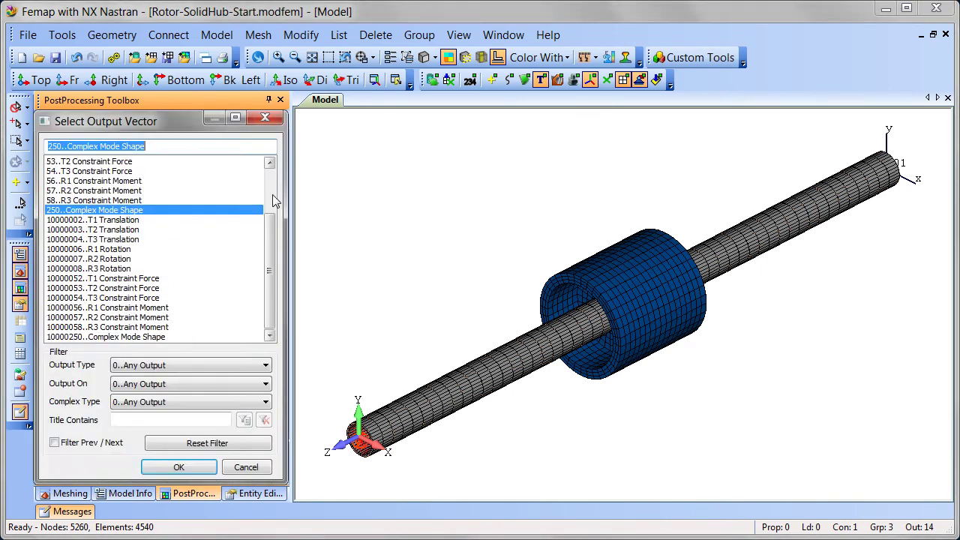
{"action": "left_click", "coordinate": [178, 466]}
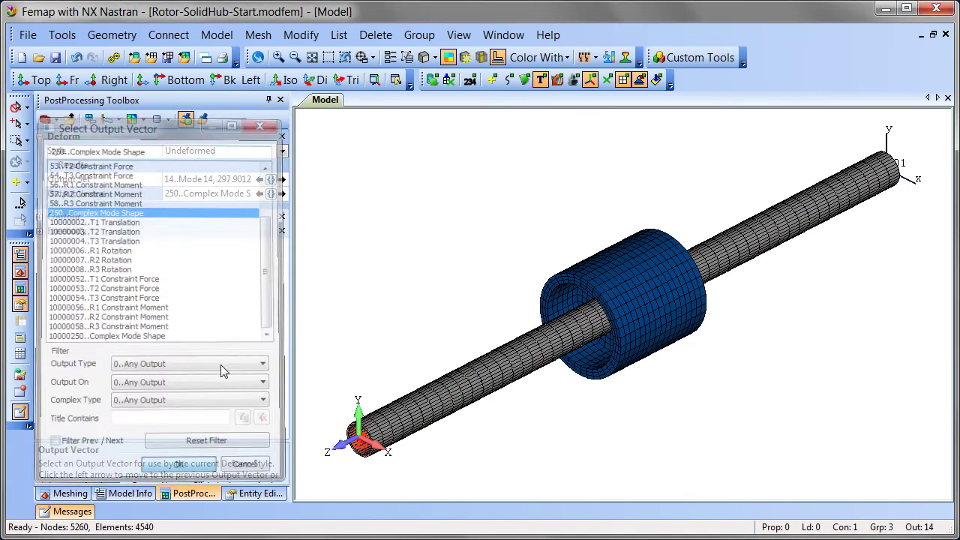
{"action": "left_click", "coordinate": [282, 152]}
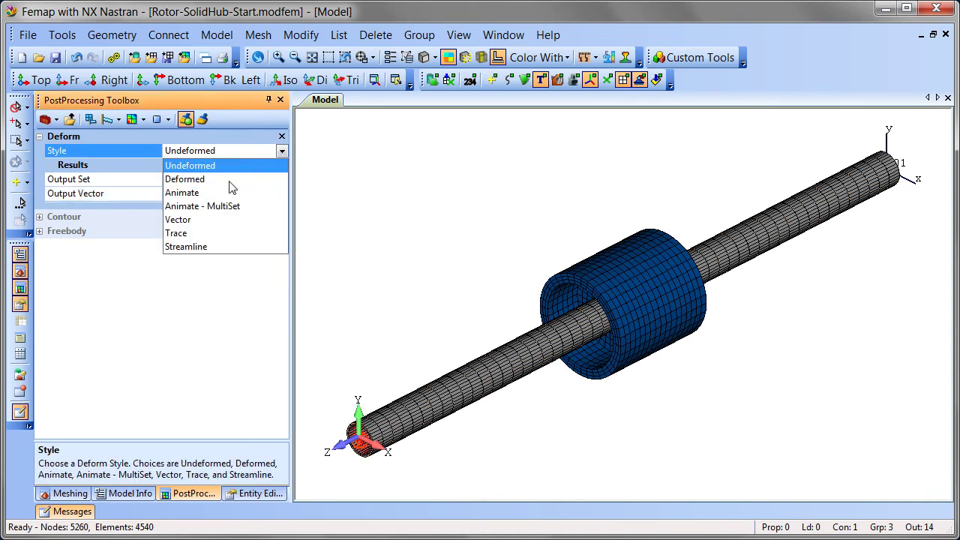
{"action": "left_click", "coordinate": [184, 179]}
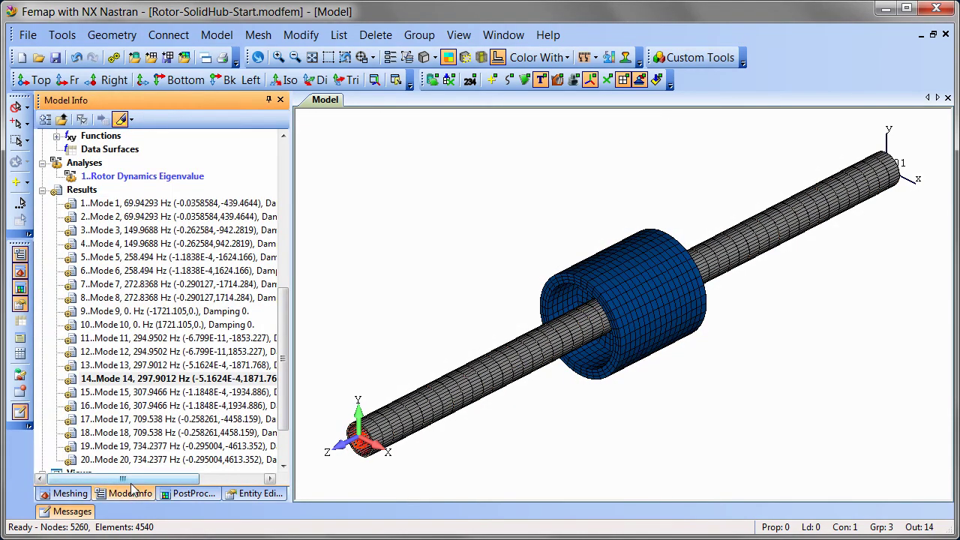
Plot the Solution 1 1P and 2P Line Campbell functions in an XY graph
{"action": "left_click", "coordinate": [44, 190]}
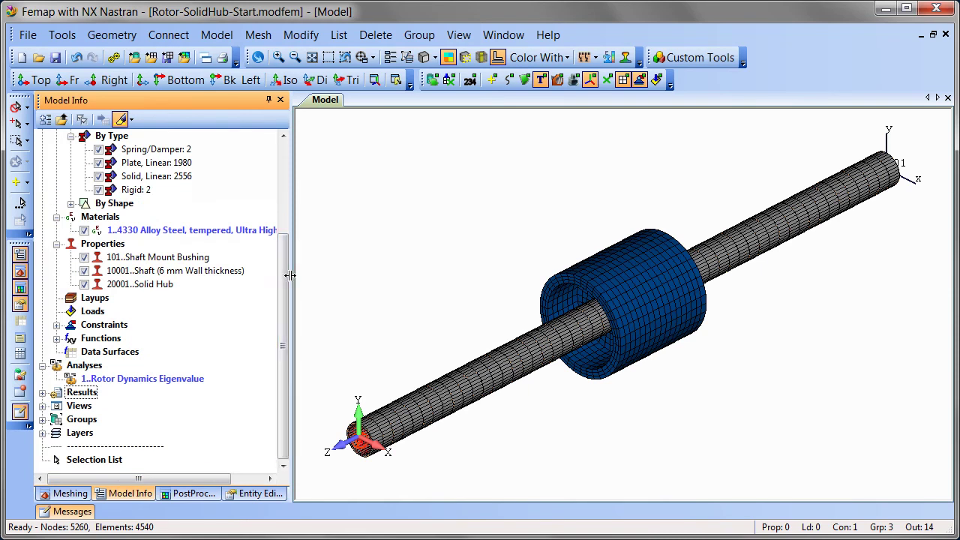
{"action": "left_click", "coordinate": [57, 338]}
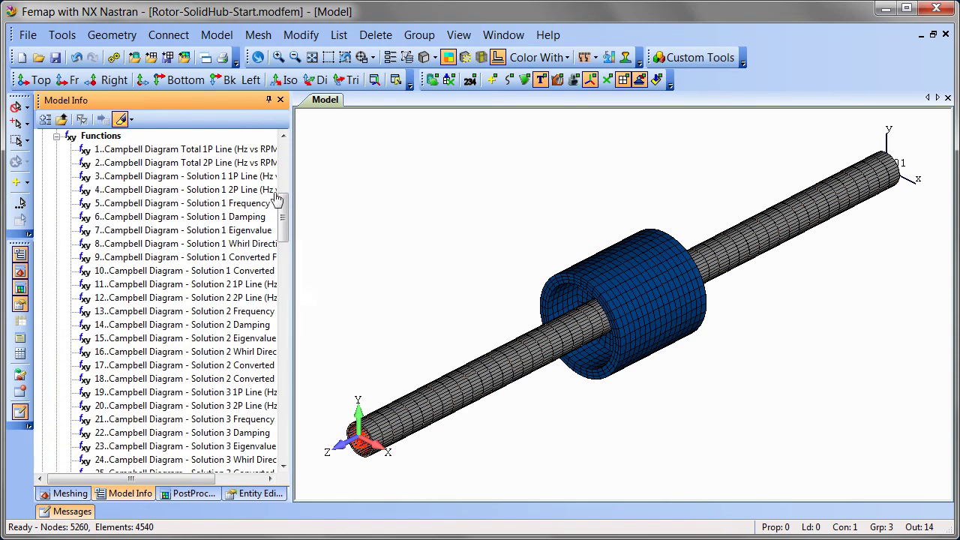
{"action": "left_click", "coordinate": [248, 179]}
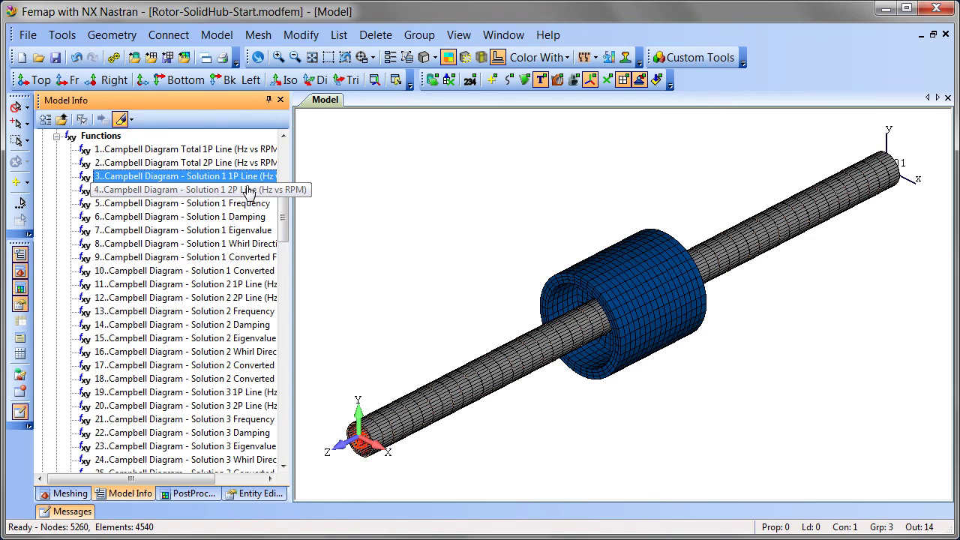
{"action": "left_click", "coordinate": [249, 192], "text": "ctrl"}
{"action": "right_click", "coordinate": [248, 192]}
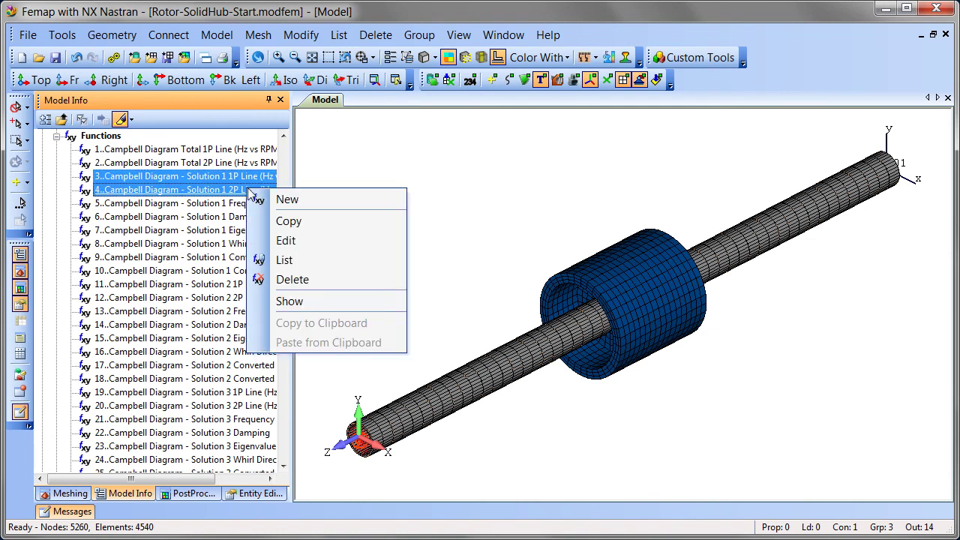
{"action": "left_click", "coordinate": [308, 303]}
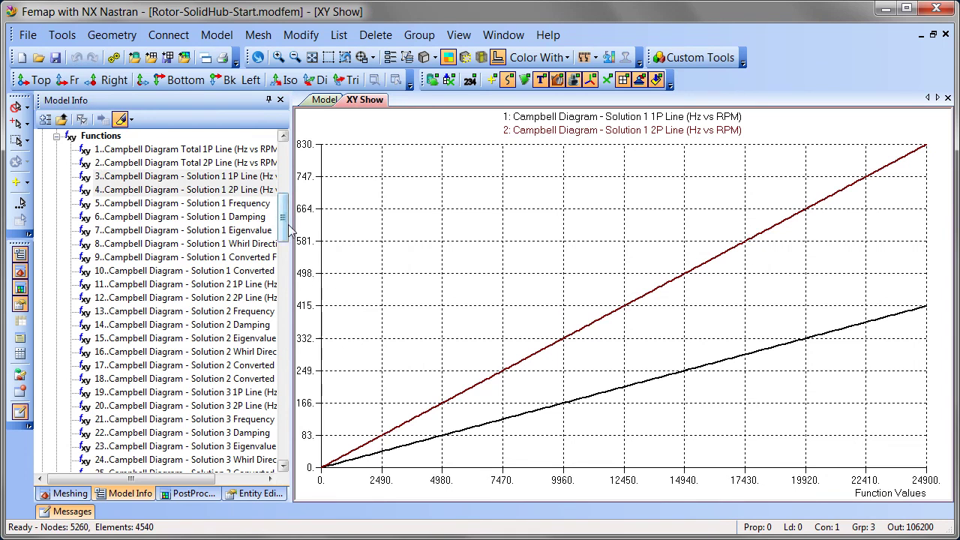
Show the 1P and 2P lines together with Solution 1–5 Frequency curves in one Campbell plot
{"action": "left_click", "coordinate": [263, 179]}
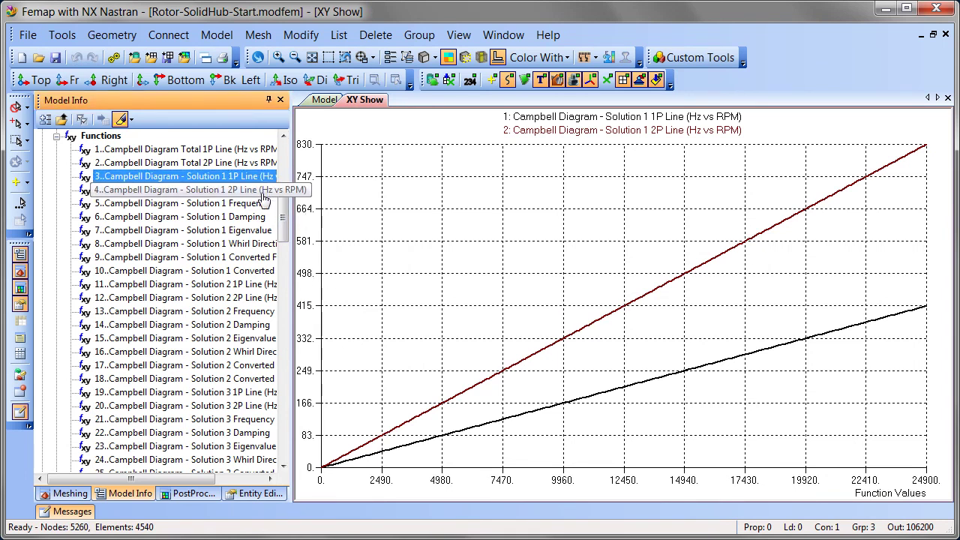
{"action": "left_click", "coordinate": [263, 193], "text": "ctrl"}
{"action": "left_click", "coordinate": [264, 205], "text": "ctrl"}
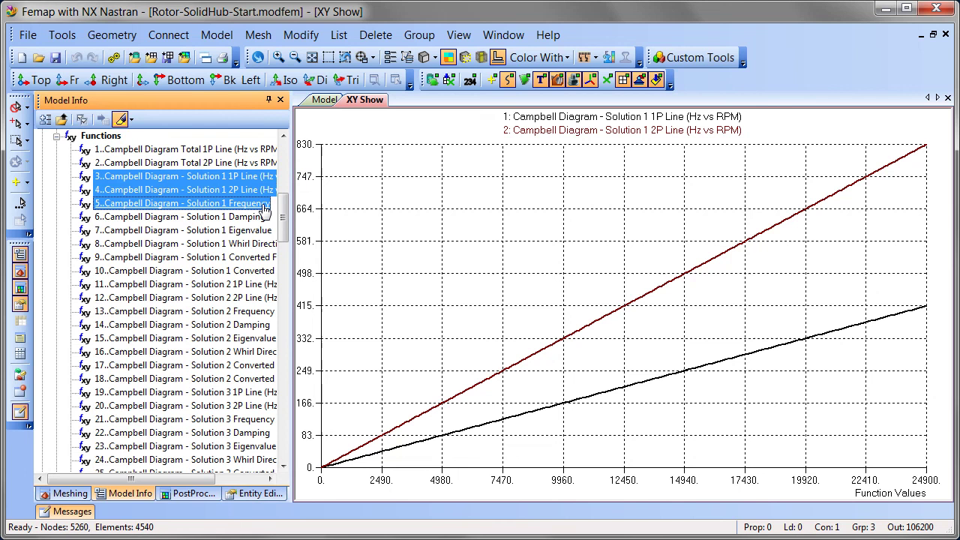
{"action": "left_click", "coordinate": [248, 311], "text": "ctrl"}
{"action": "left_click", "coordinate": [258, 419], "text": "ctrl"}
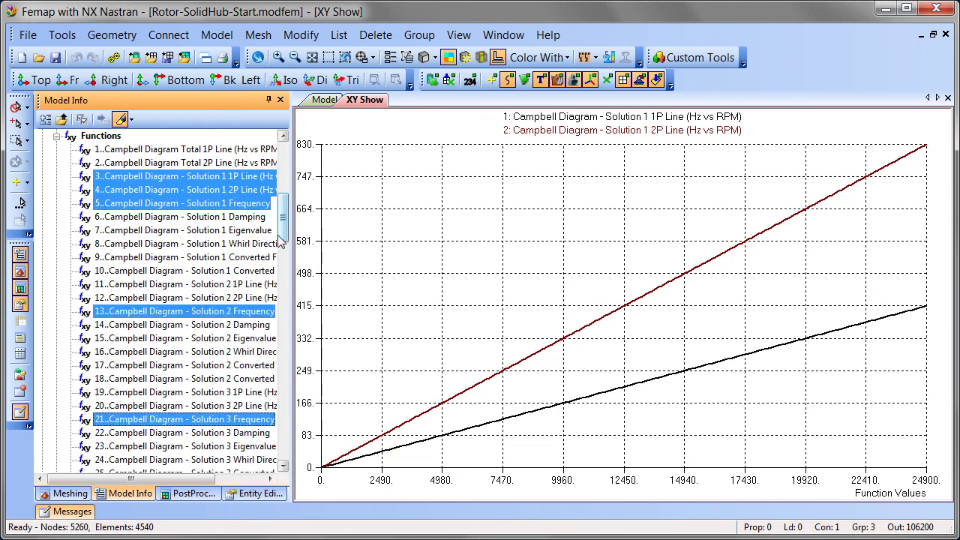
{"action": "left_click_drag", "start_coordinate": [285, 232], "coordinate": [285, 268]}
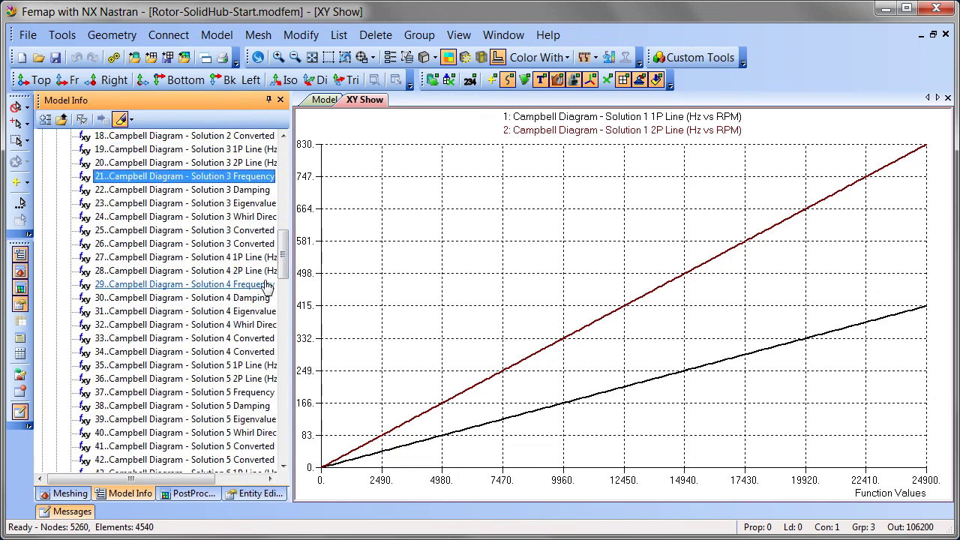
{"action": "left_click", "coordinate": [259, 285], "text": "ctrl"}
{"action": "left_click", "coordinate": [261, 395], "text": "ctrl"}
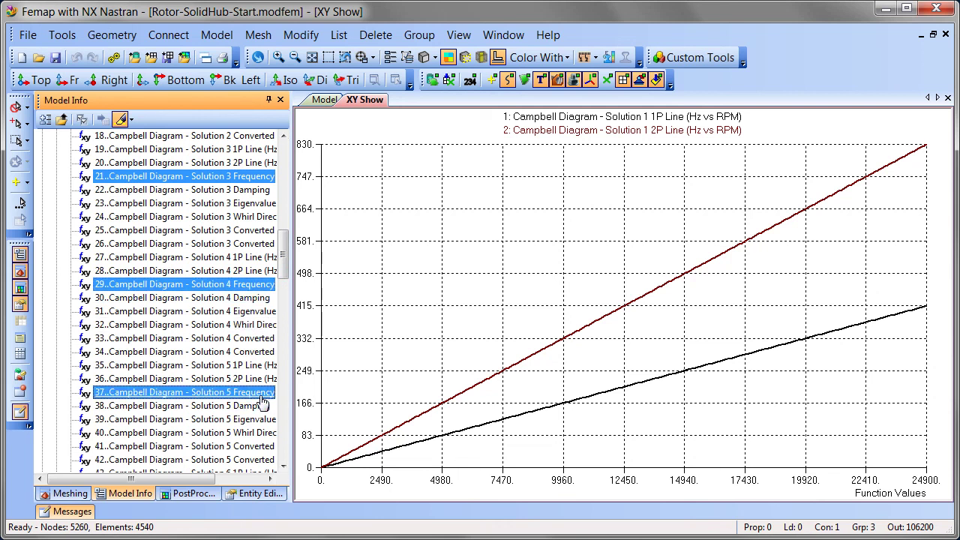
{"action": "right_click", "coordinate": [261, 401]}
{"action": "left_click", "coordinate": [347, 345]}
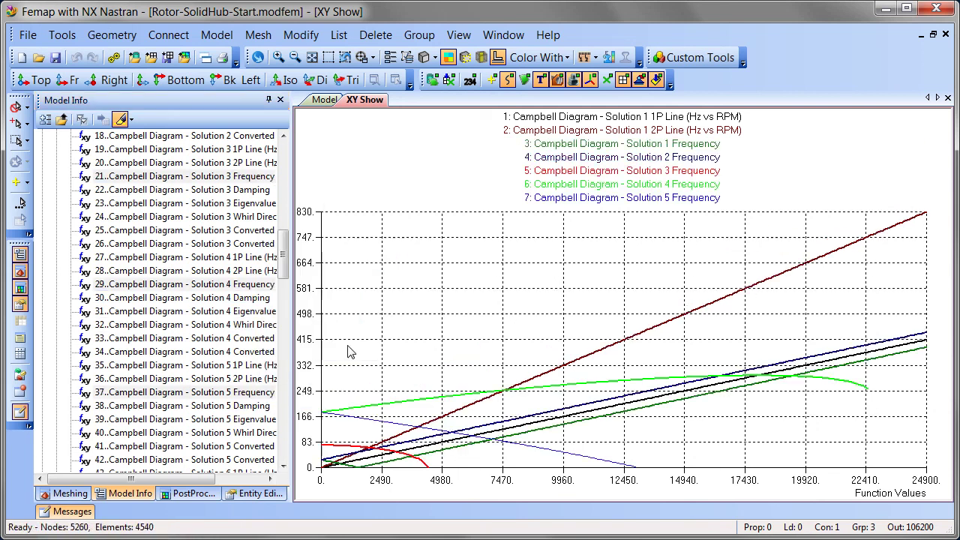